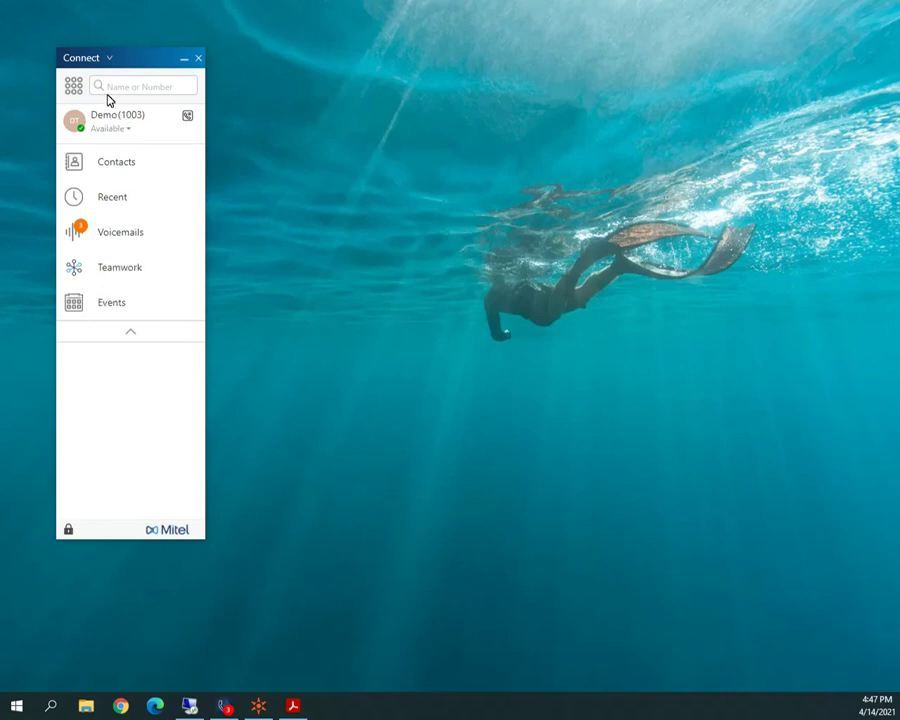
{"action": "left_click", "coordinate": [74, 89]}
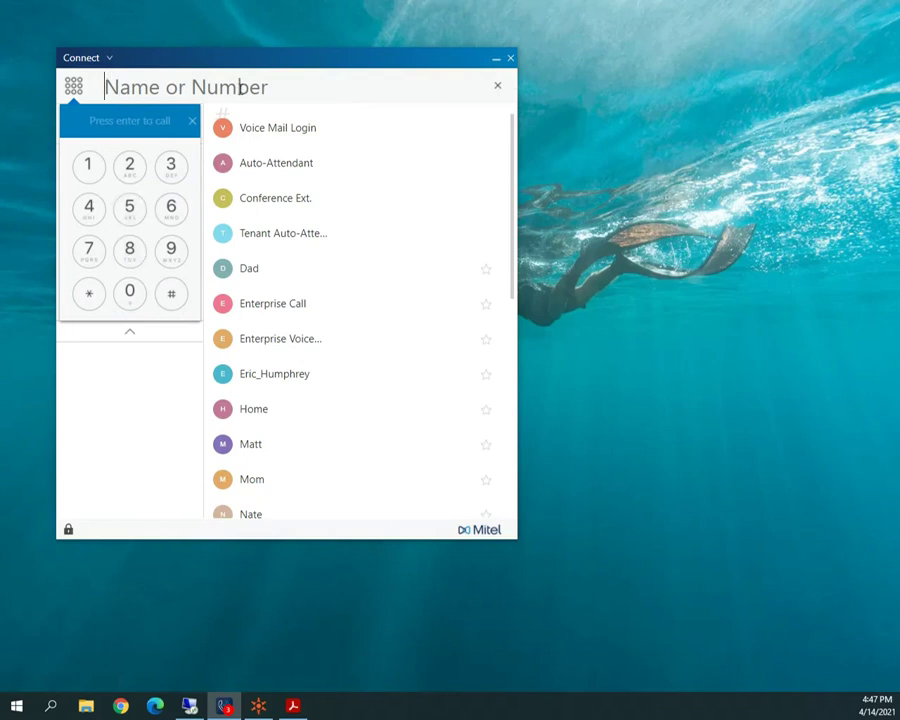
{"action": "left_click", "coordinate": [194, 121]}
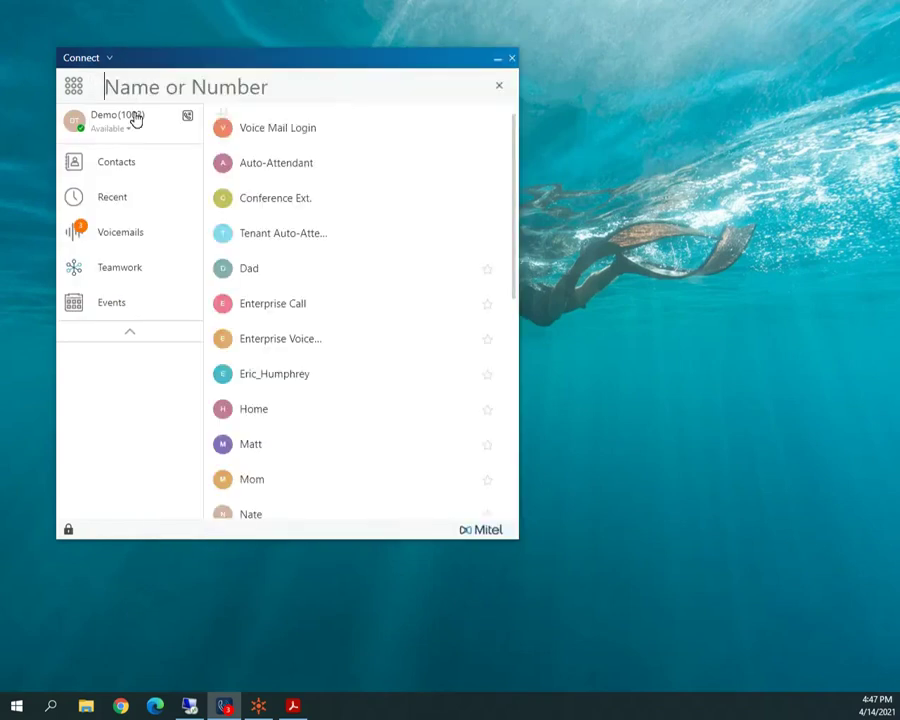
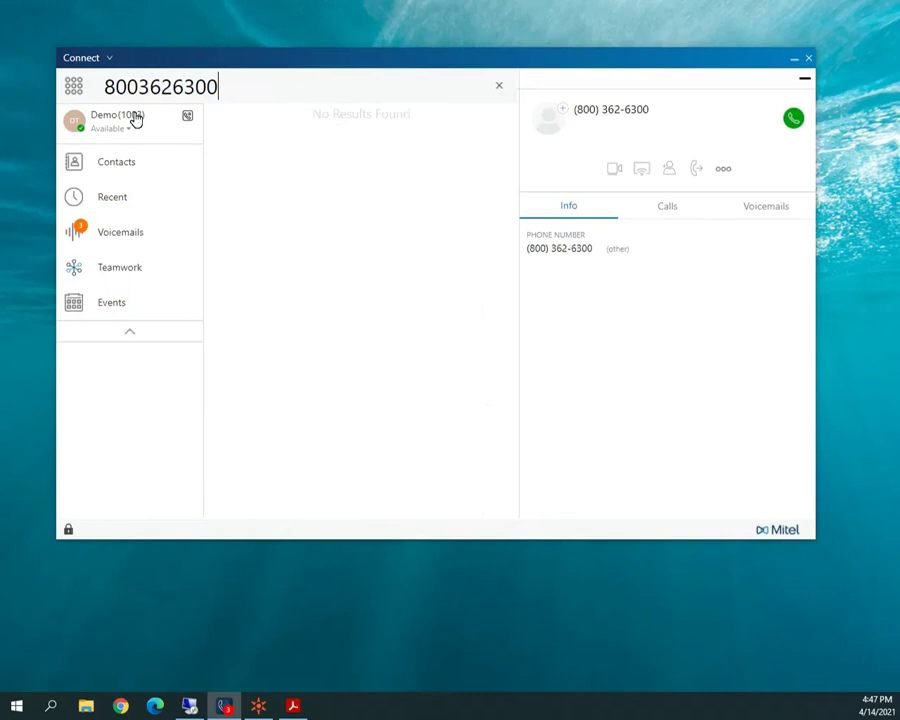
{"action": "key", "text": "Return"}
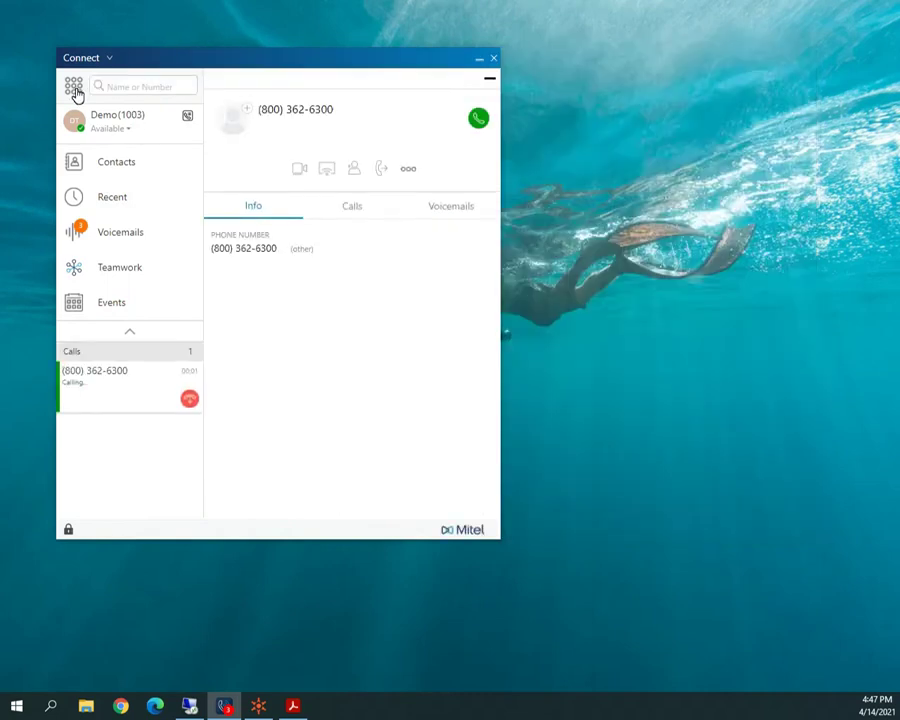
Hang up the active call once it connects.
{"action": "left_click", "coordinate": [74, 88]}
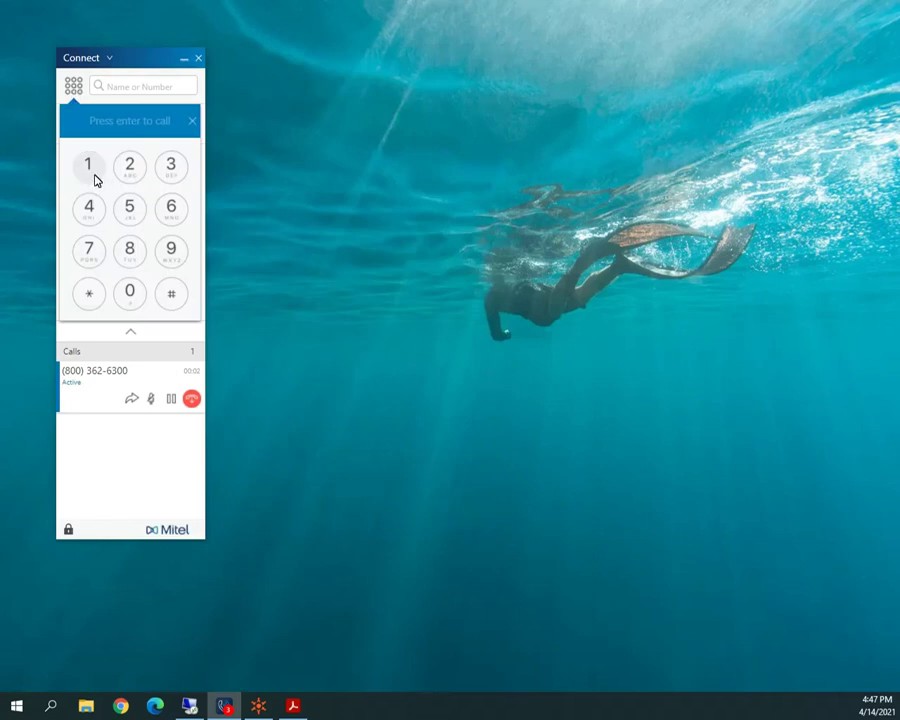
{"action": "left_click", "coordinate": [191, 123]}
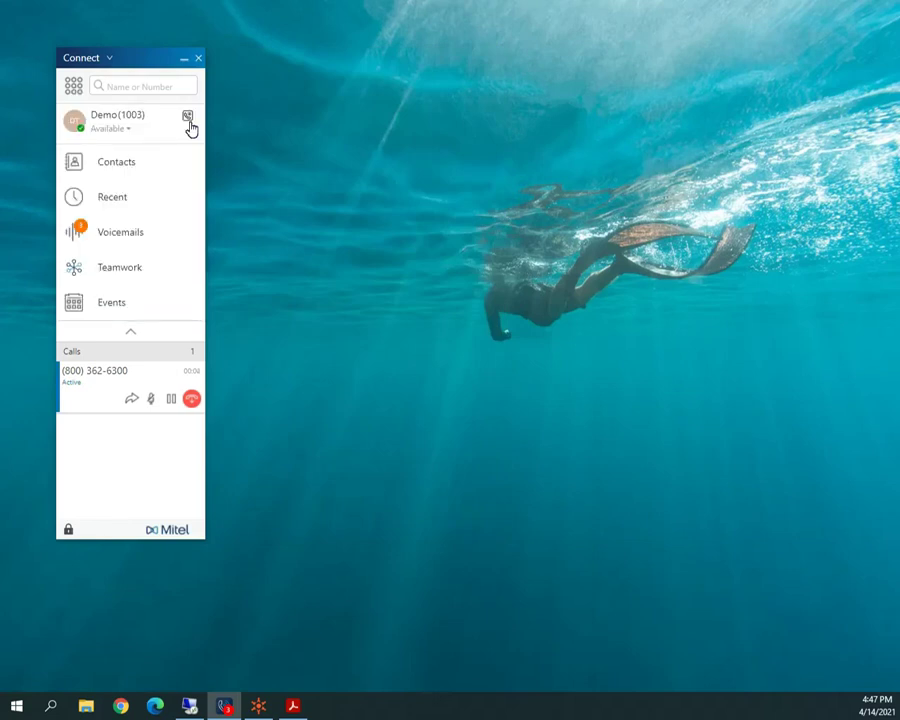
{"action": "left_click", "coordinate": [192, 399]}
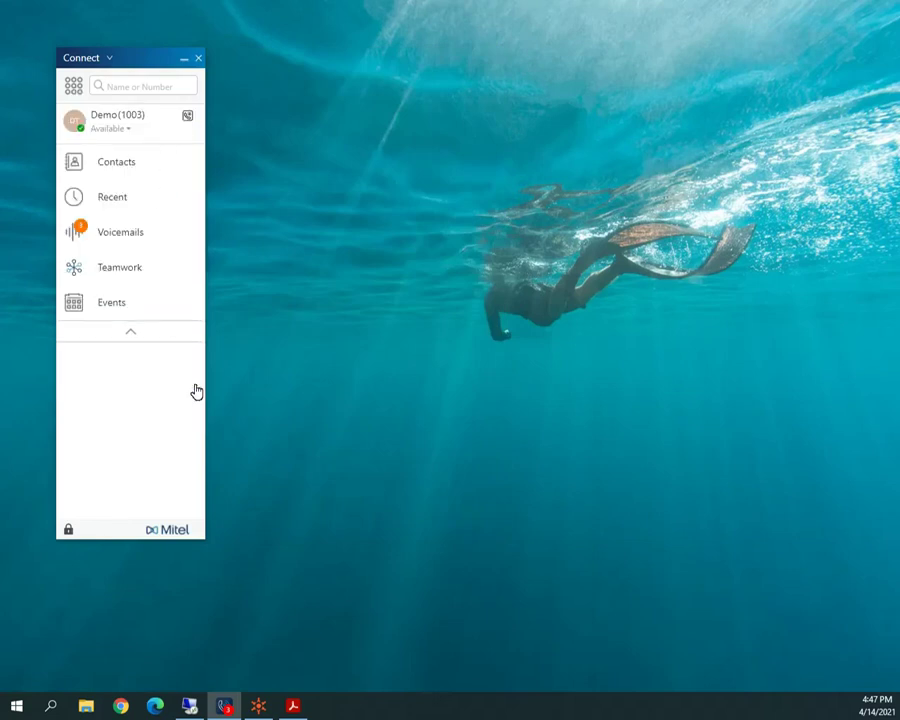
{"action": "left_click", "coordinate": [131, 87]}
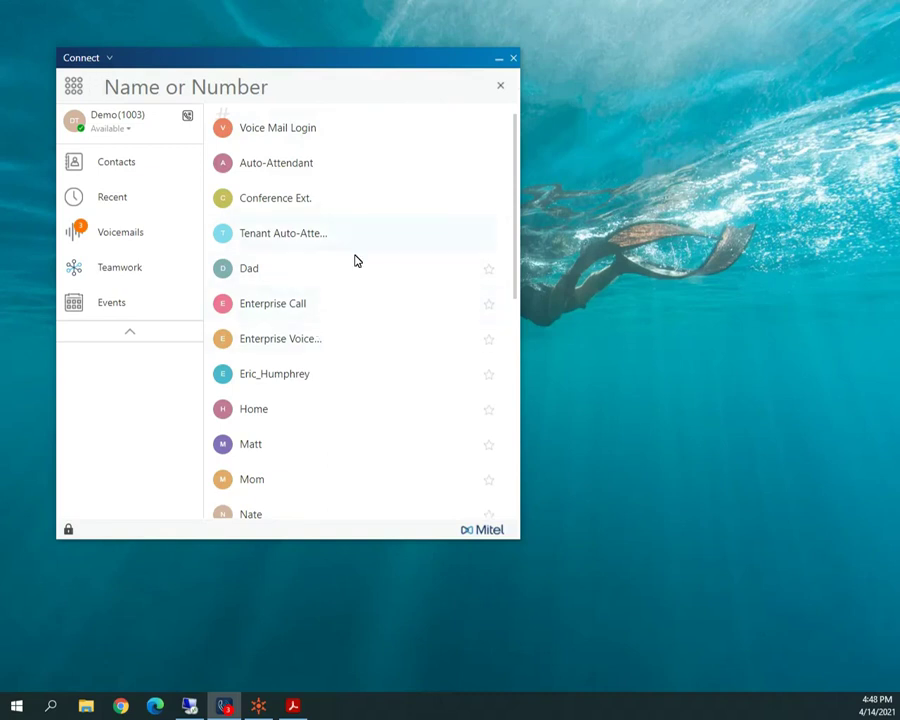
Scroll the directory to the B contacts, star one as a favourite, and close the search view.
{"action": "scroll", "coordinate": [515, 283], "scroll_direction": "down", "scroll_amount": 1}
{"action": "left_click_drag", "start_coordinate": [515, 283], "coordinate": [516, 498]}
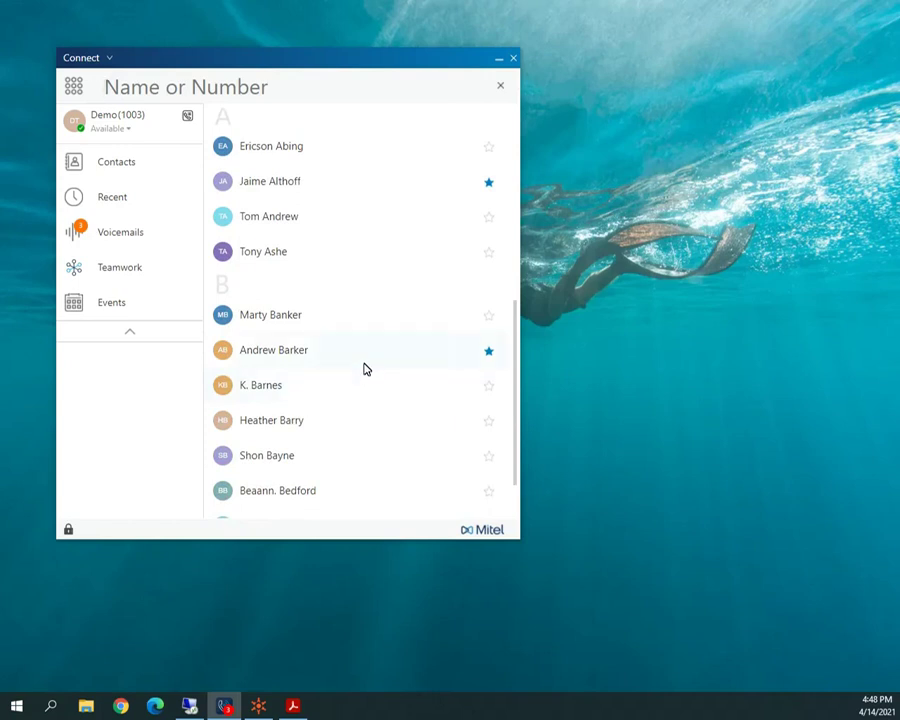
{"action": "left_click", "coordinate": [489, 353]}
{"action": "left_click", "coordinate": [501, 91]}
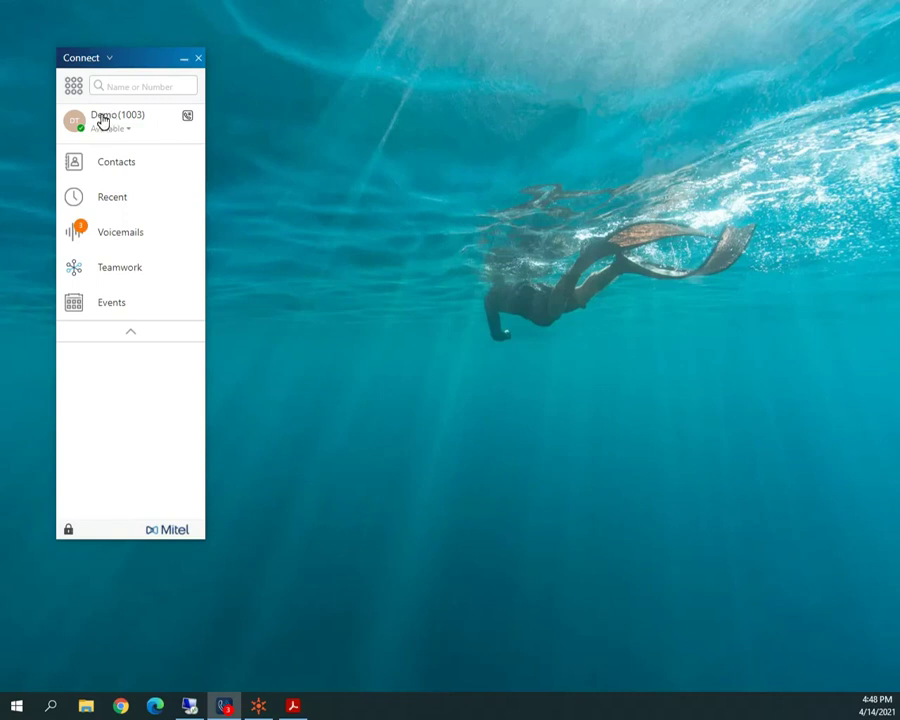
Set presence to In a meeting and show the Favorites contacts list.
{"action": "left_click", "coordinate": [126, 131]}
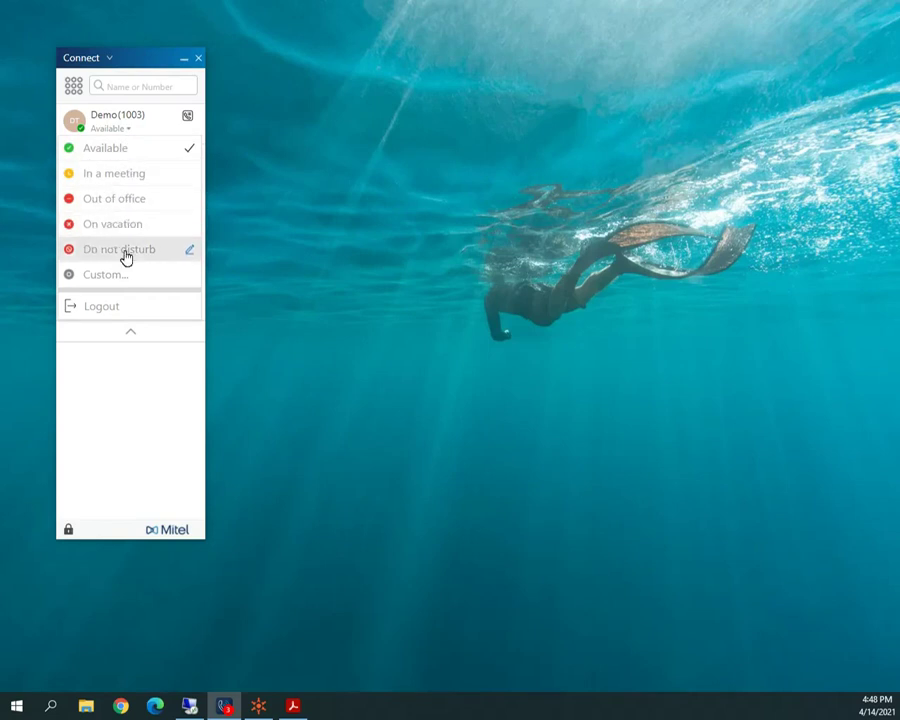
{"action": "left_click", "coordinate": [120, 180]}
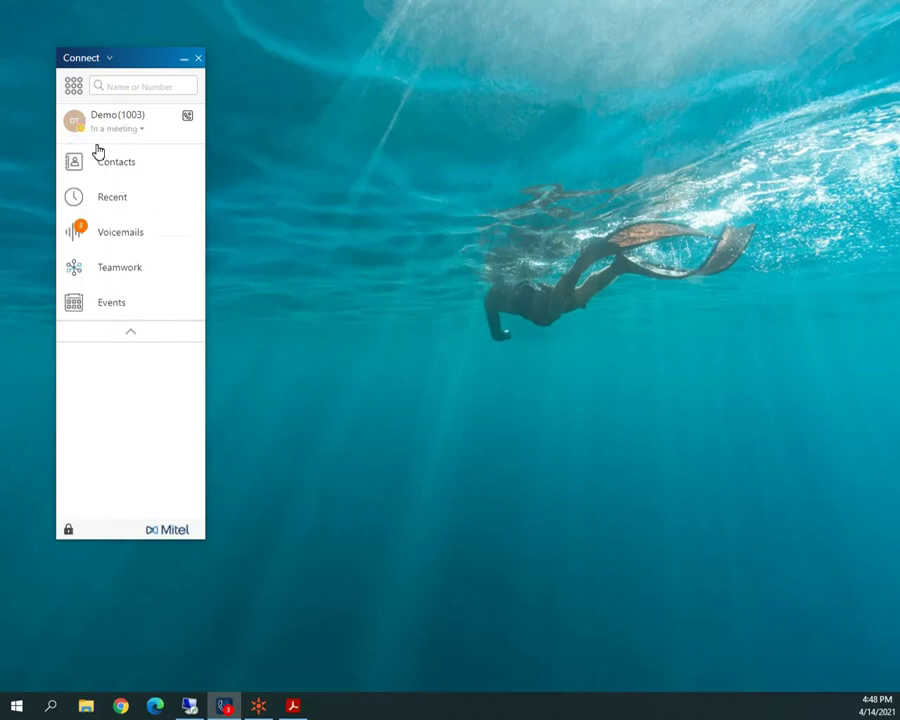
{"action": "left_click", "coordinate": [107, 168]}
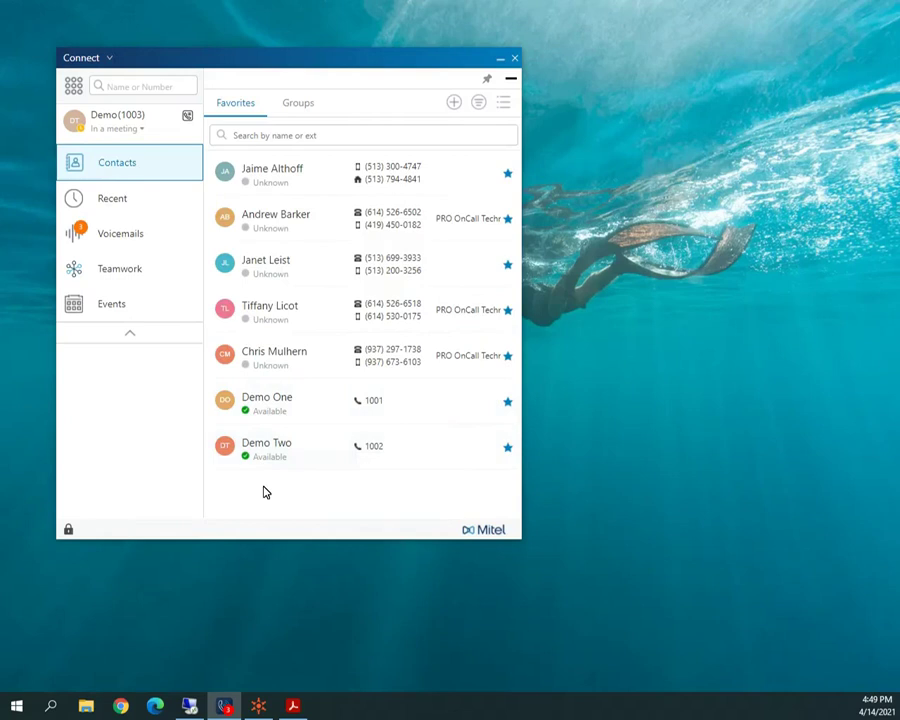
Draft the status note 'Until 2 pm', discard it, and set presence back to Available.
{"action": "left_click", "coordinate": [139, 131]}
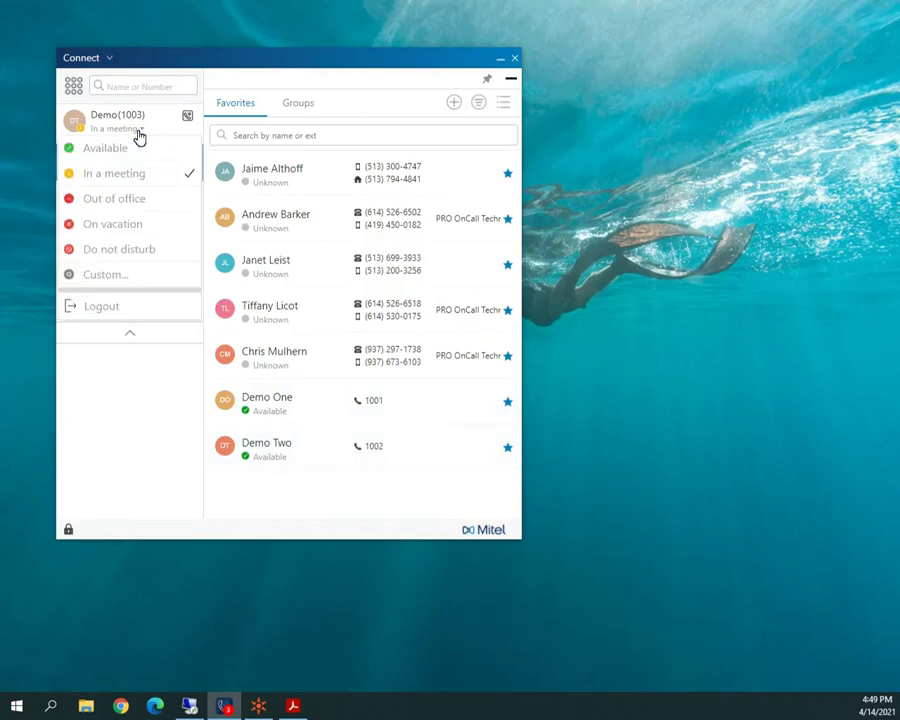
{"action": "left_click", "coordinate": [189, 177]}
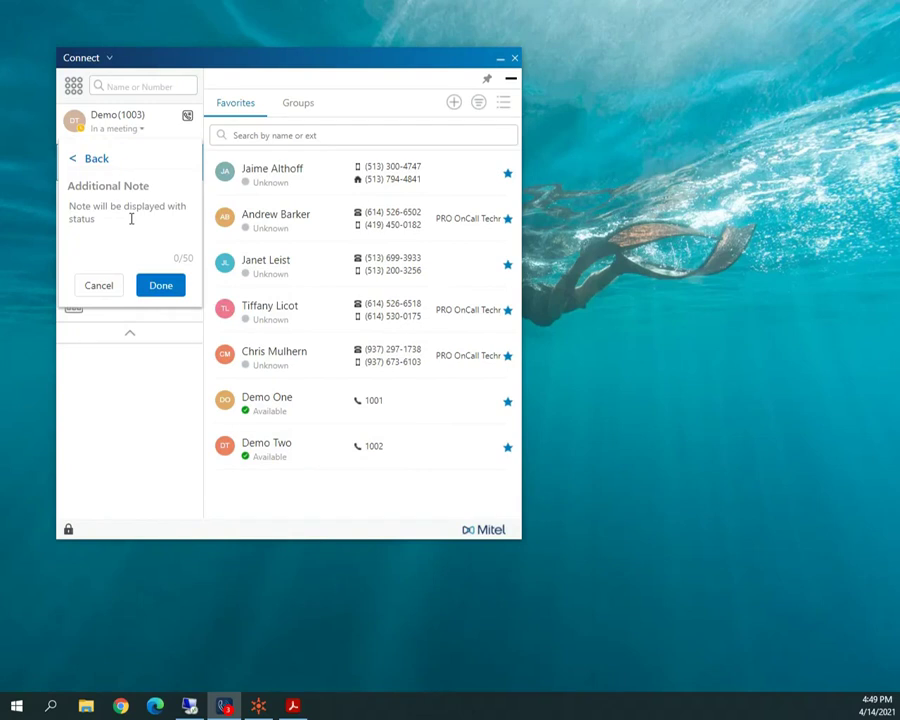
{"action": "type", "text": "Until 2 pm"}
{"action": "left_click", "coordinate": [101, 289]}
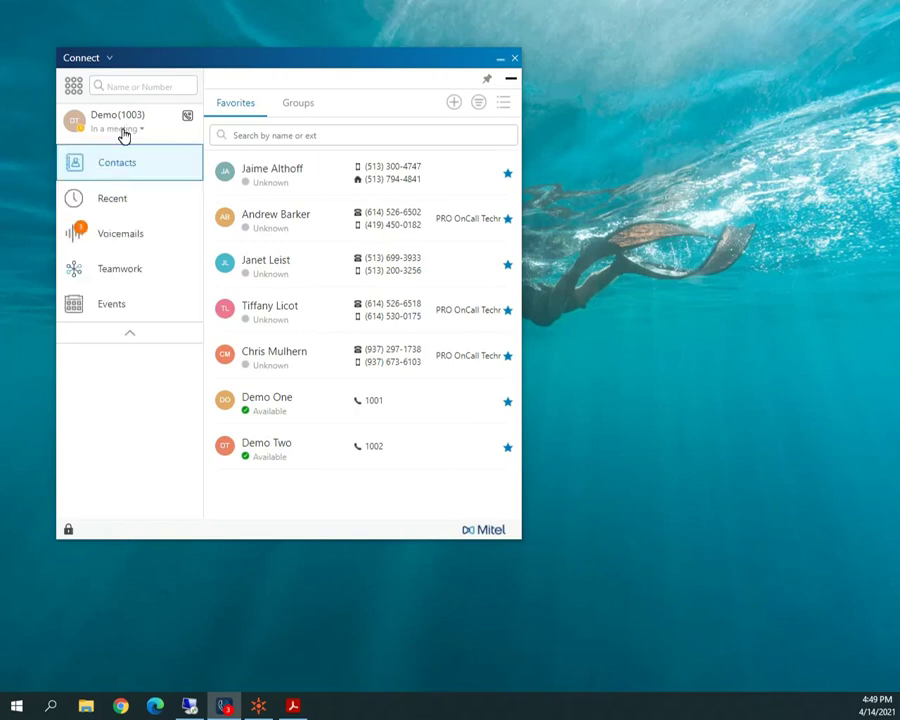
{"action": "left_click", "coordinate": [124, 135]}
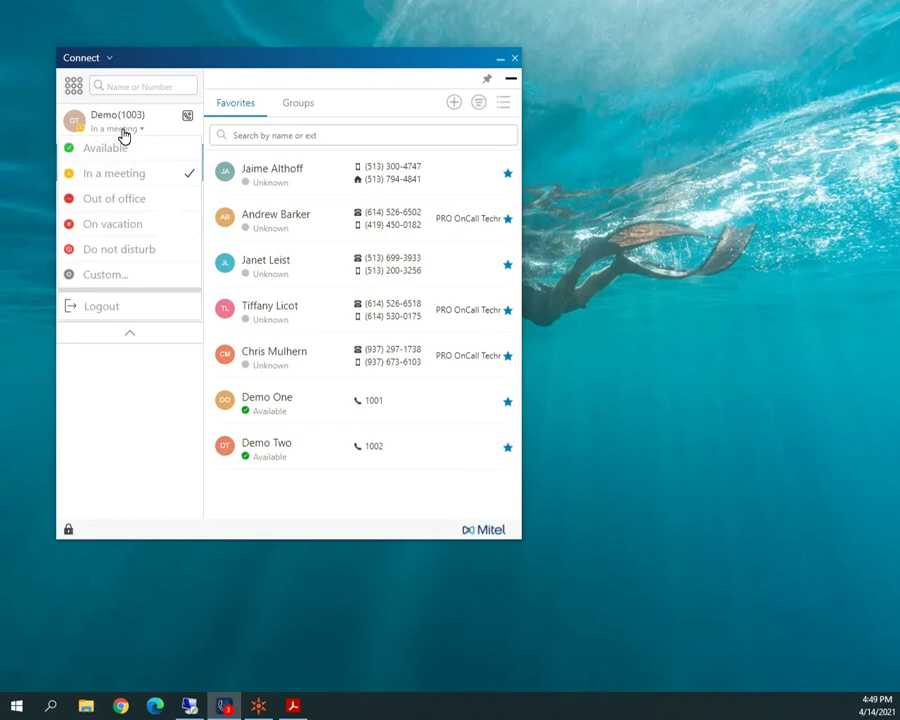
{"action": "left_click", "coordinate": [124, 150]}
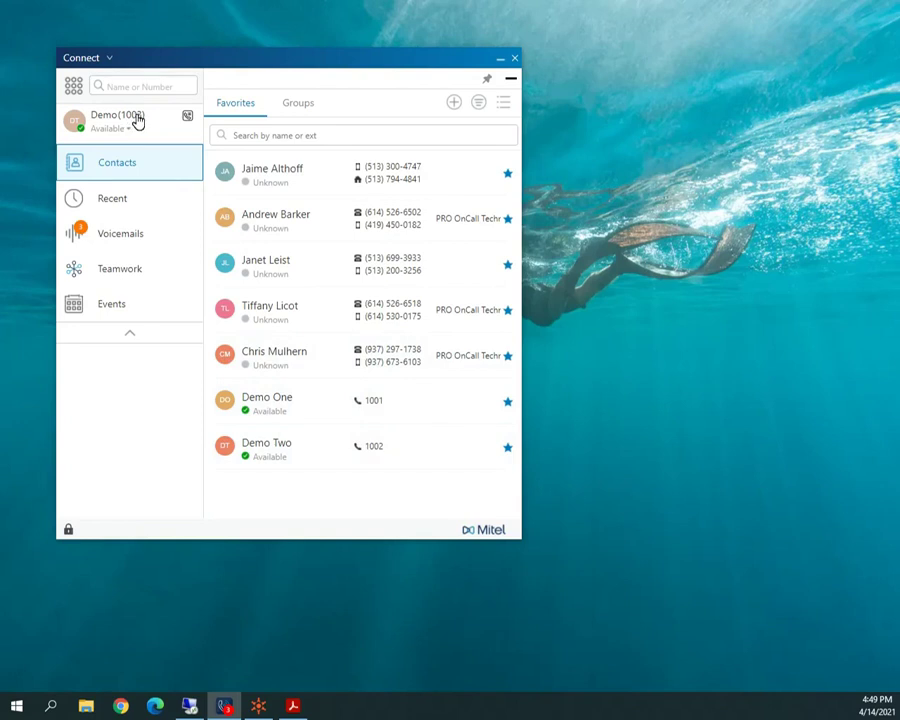
Switch the primary call assignment to Desk phone and back to Softphone, then collapse the panel.
{"action": "left_click", "coordinate": [188, 118]}
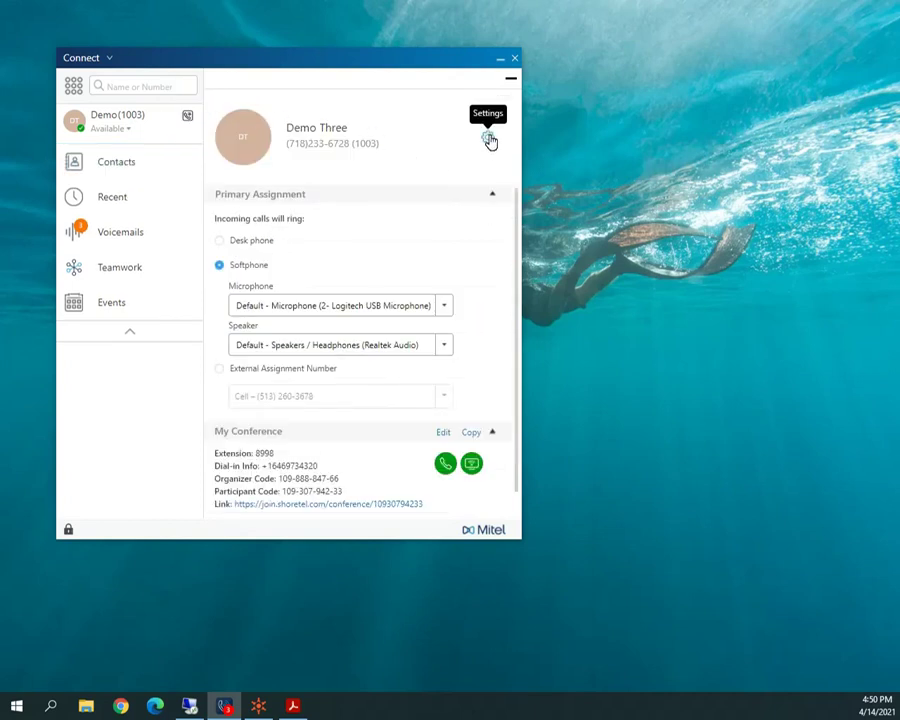
{"action": "left_click", "coordinate": [92, 60]}
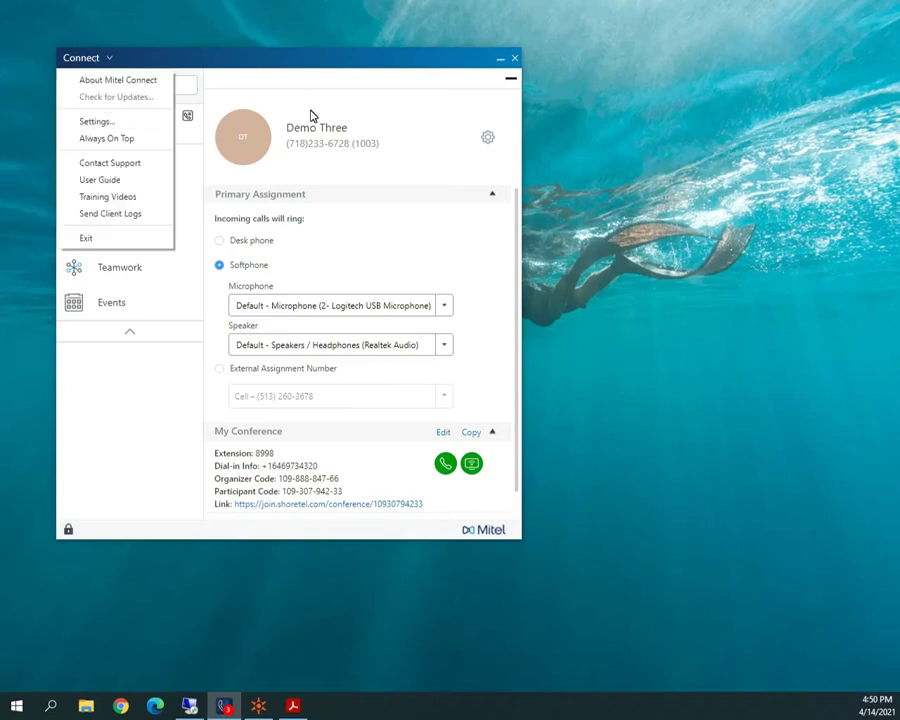
{"action": "left_click", "coordinate": [431, 130]}
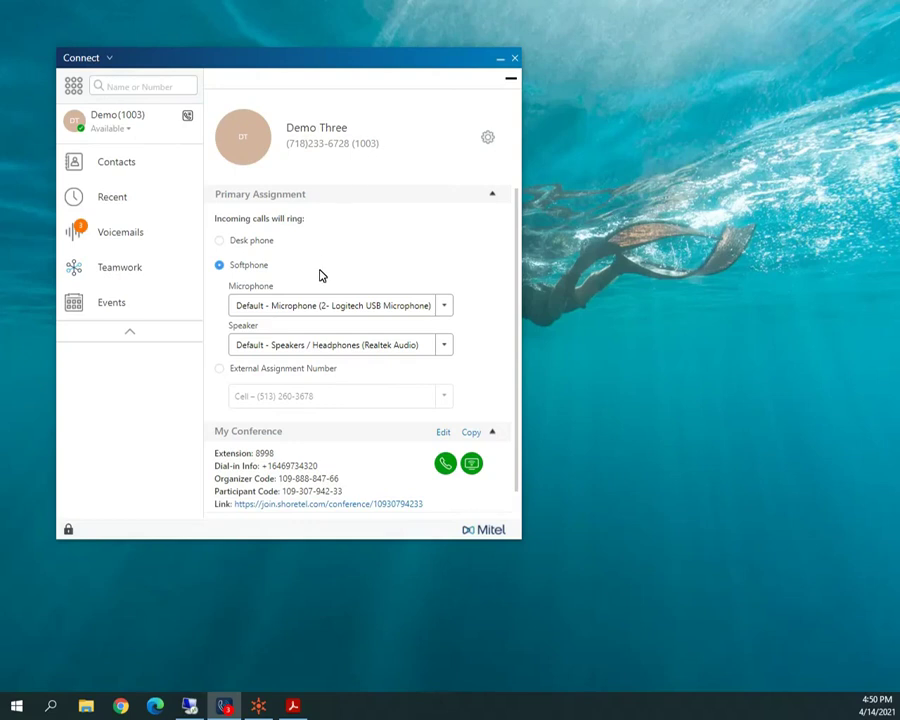
{"action": "left_click", "coordinate": [221, 243]}
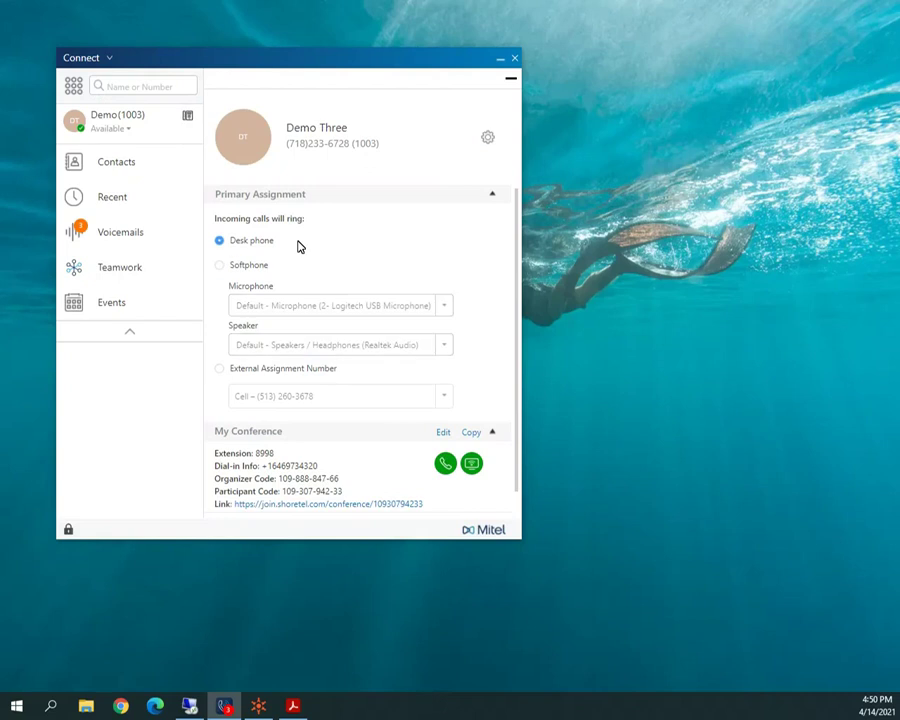
{"action": "left_click", "coordinate": [220, 267]}
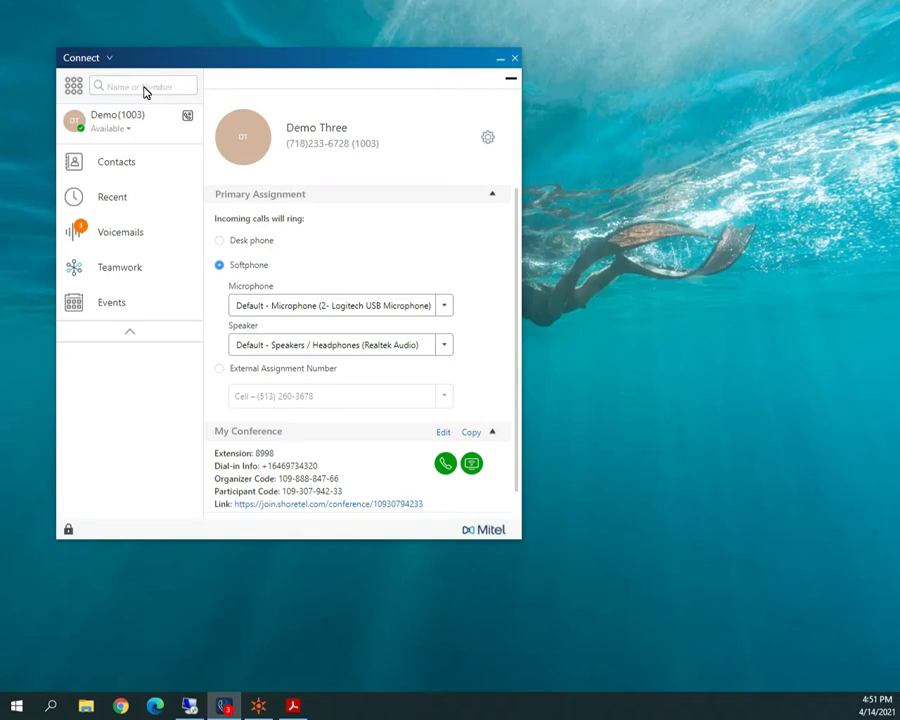
{"action": "left_click", "coordinate": [511, 78]}
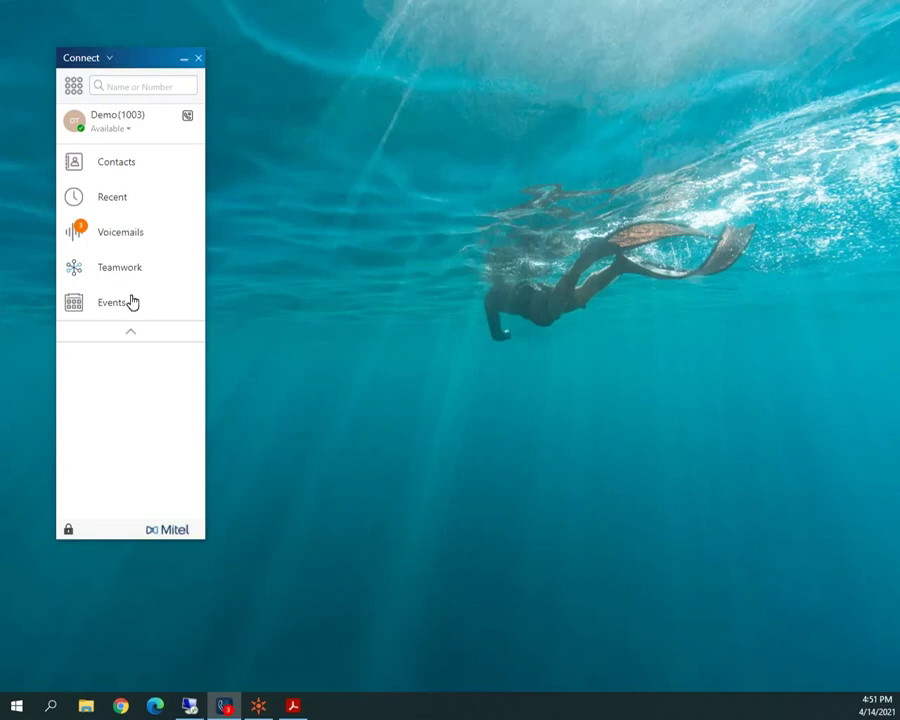
Show the Contacts Groups tab and bring up the New Contact or Group choices.
{"action": "left_click", "coordinate": [116, 165]}
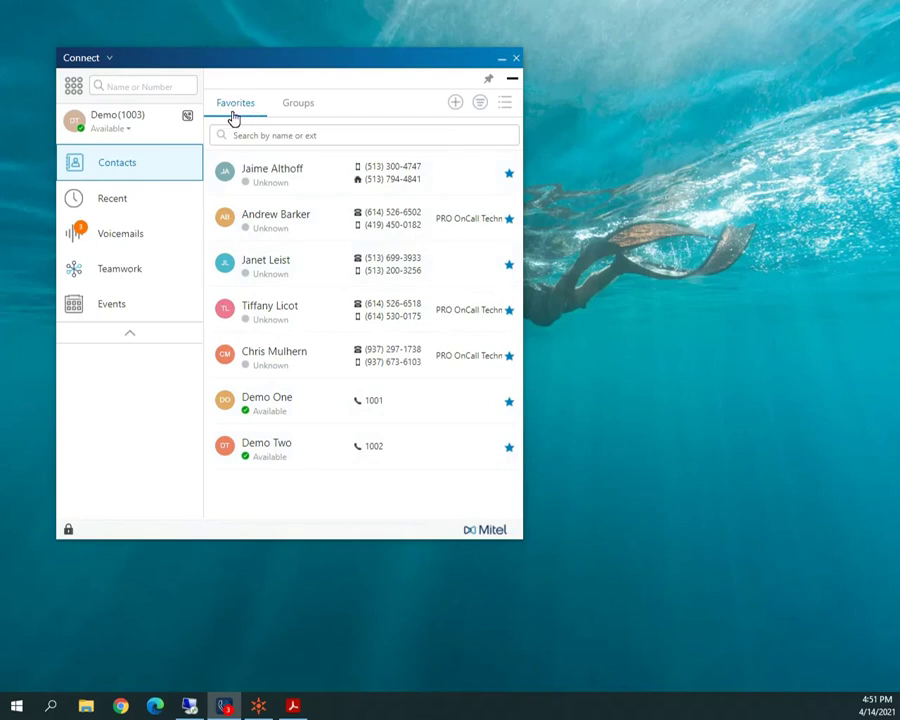
{"action": "left_click", "coordinate": [302, 110]}
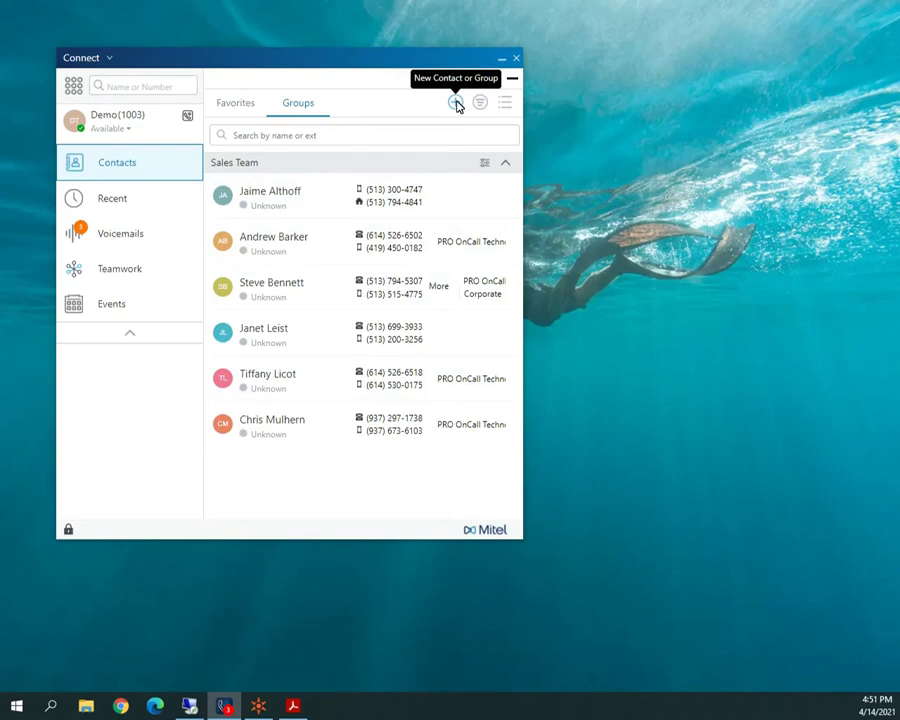
{"action": "left_click", "coordinate": [455, 103]}
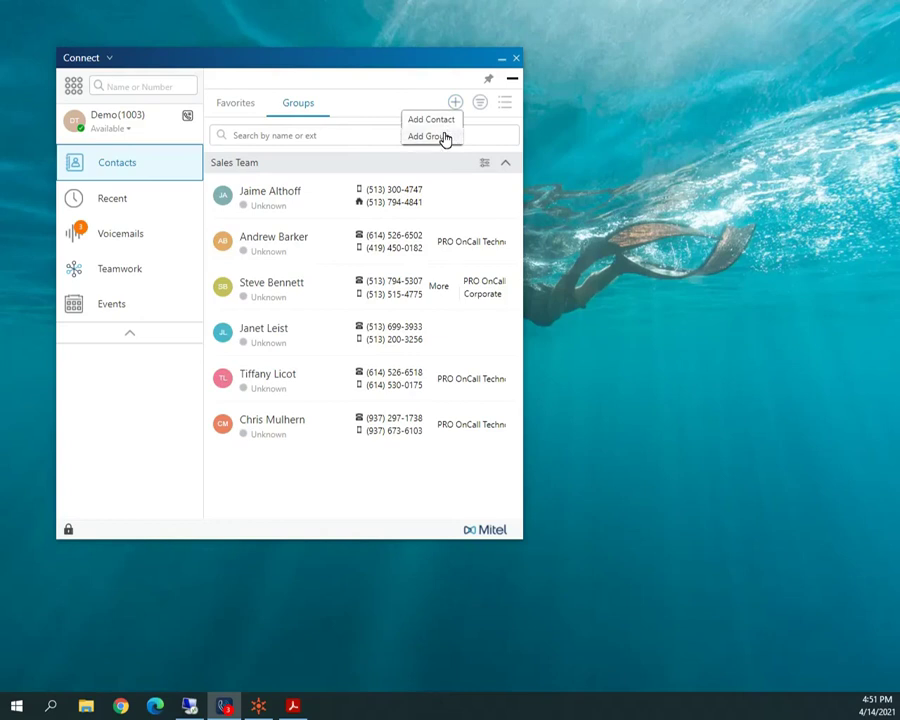
Create group 'Service' with one dragged-in contact and one suggested from typing 'dem'.
{"action": "left_click", "coordinate": [444, 137]}
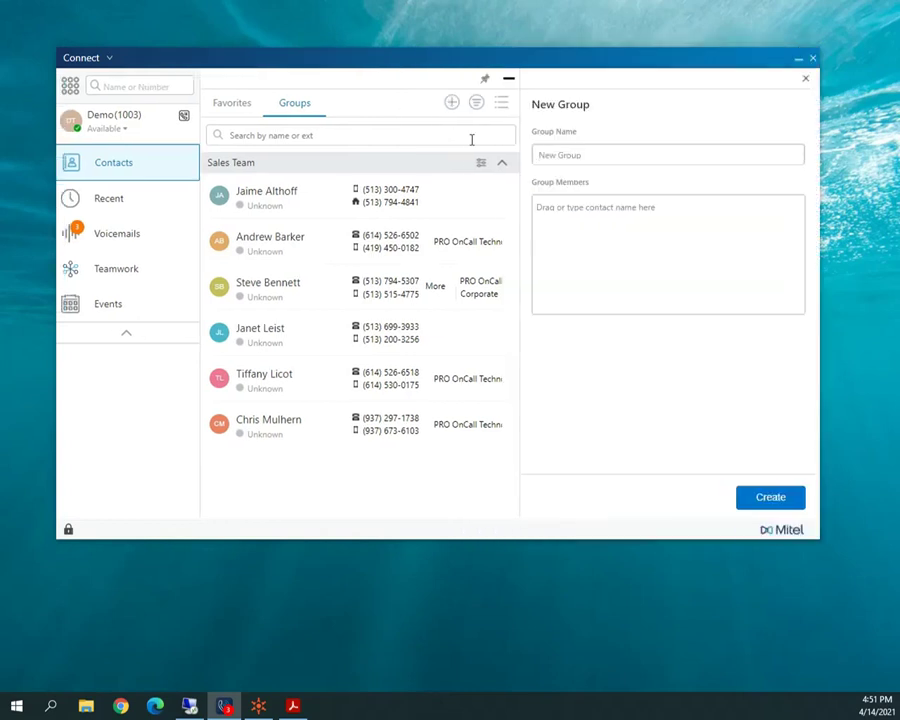
{"action": "type", "text": "Service"}
{"action": "left_click", "coordinate": [564, 225]}
{"action": "left_click_drag", "start_coordinate": [261, 243], "coordinate": [563, 240]}
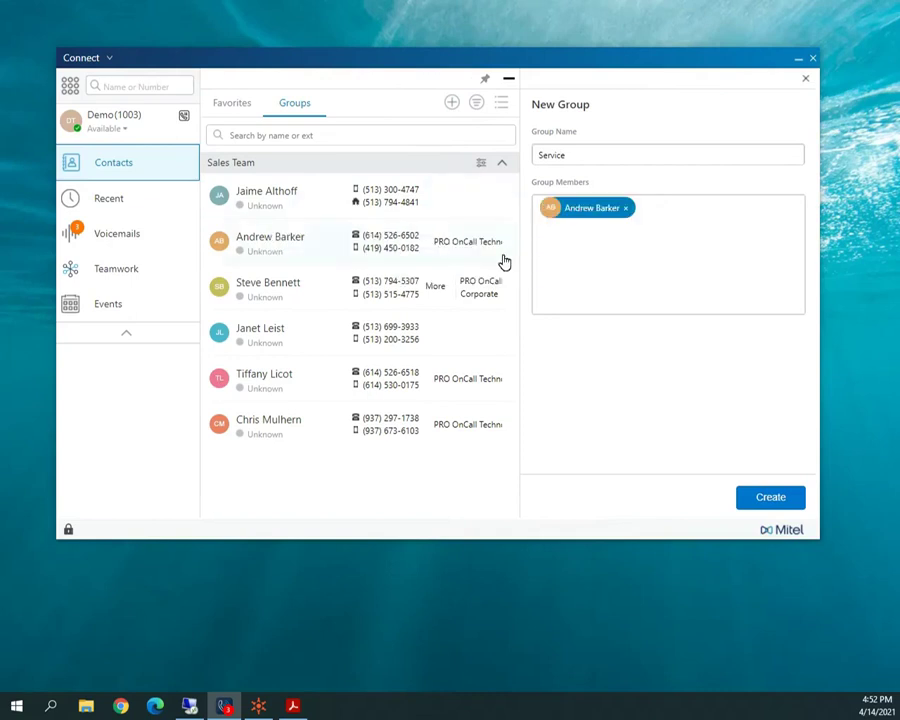
{"action": "type", "text": "dem"}
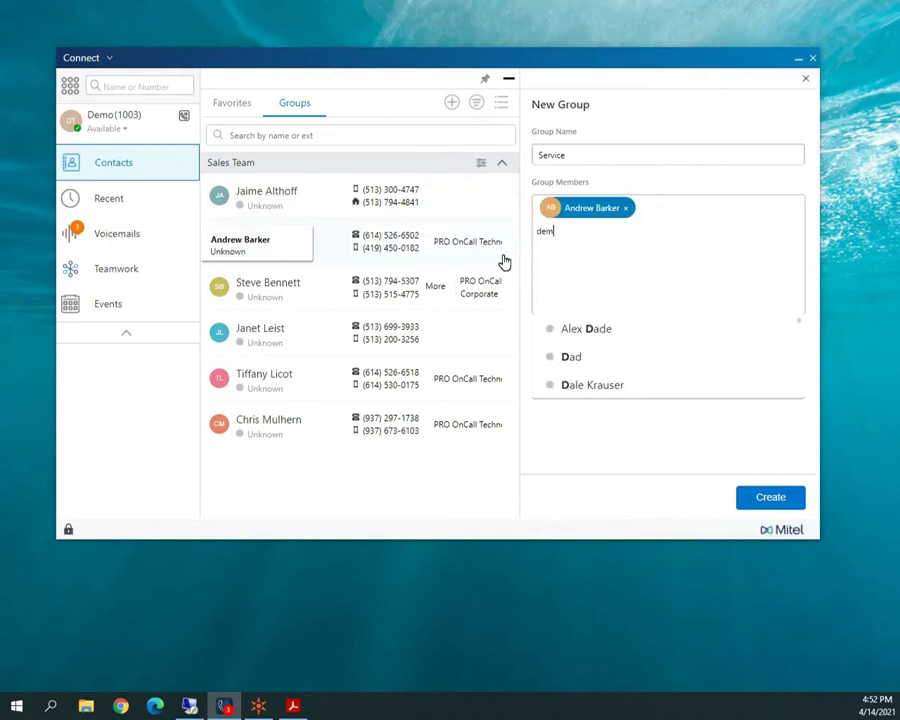
{"action": "left_click", "coordinate": [556, 326]}
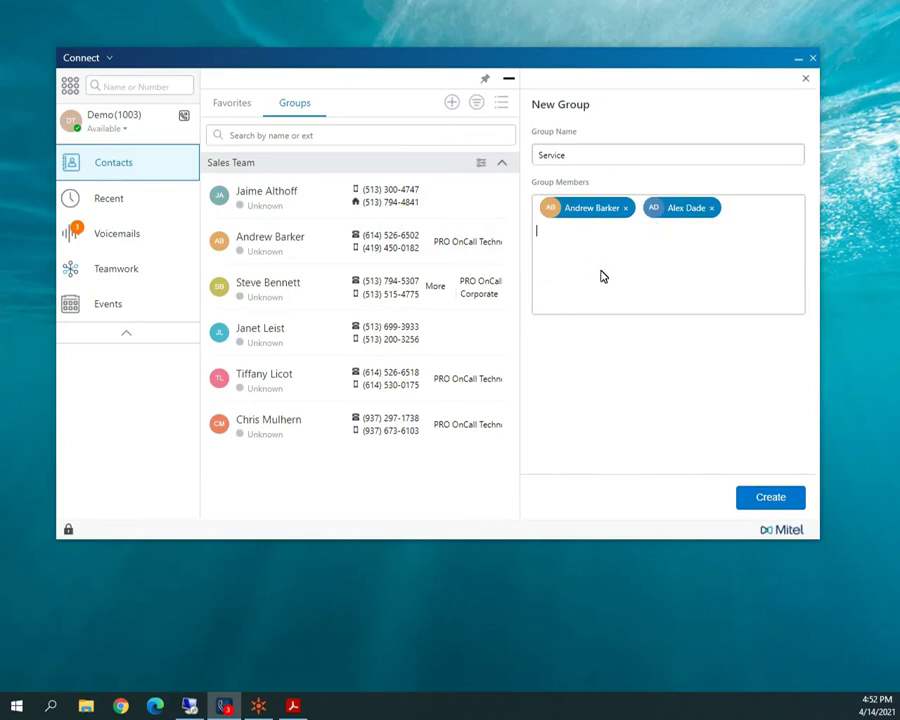
{"action": "left_click", "coordinate": [768, 497]}
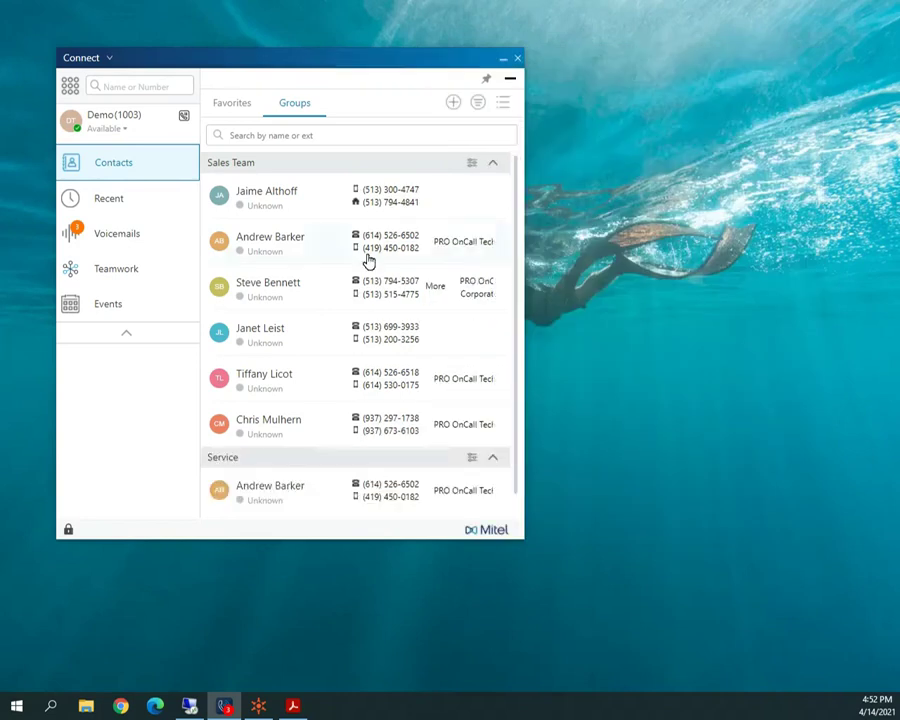
Collapse the Sales Team and Service groups, re-expand Sales Team, and open its details.
{"action": "left_click", "coordinate": [494, 164]}
{"action": "left_click", "coordinate": [504, 184]}
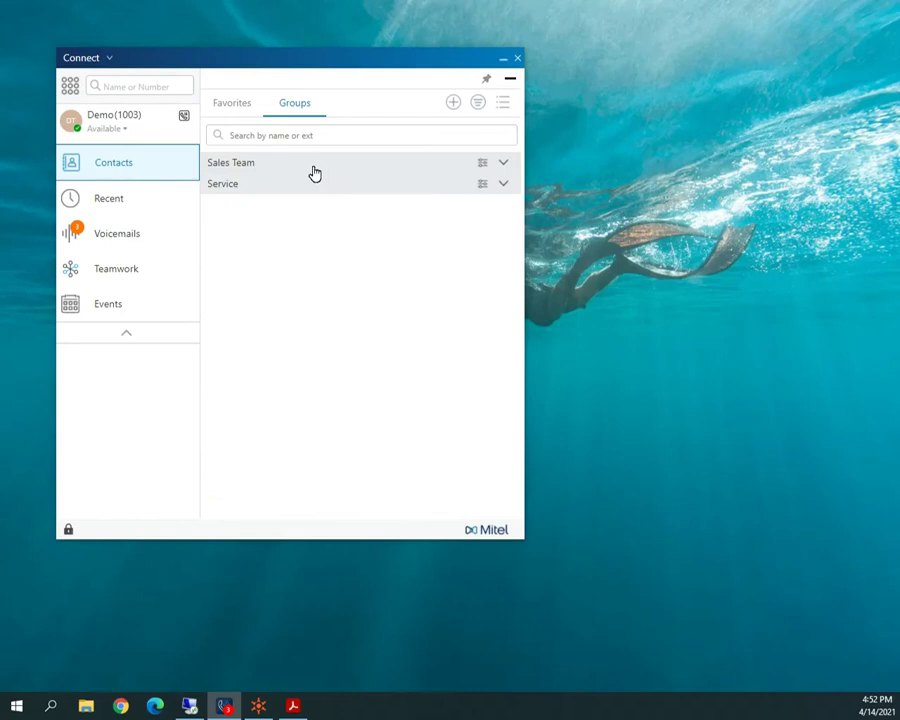
{"action": "left_click", "coordinate": [502, 166]}
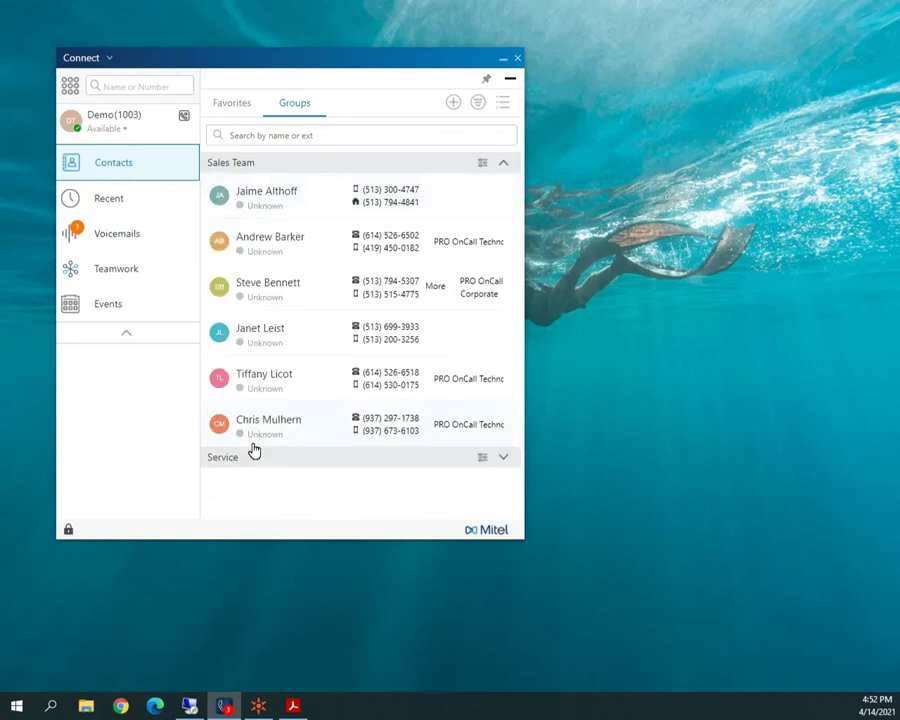
{"action": "left_click", "coordinate": [482, 165]}
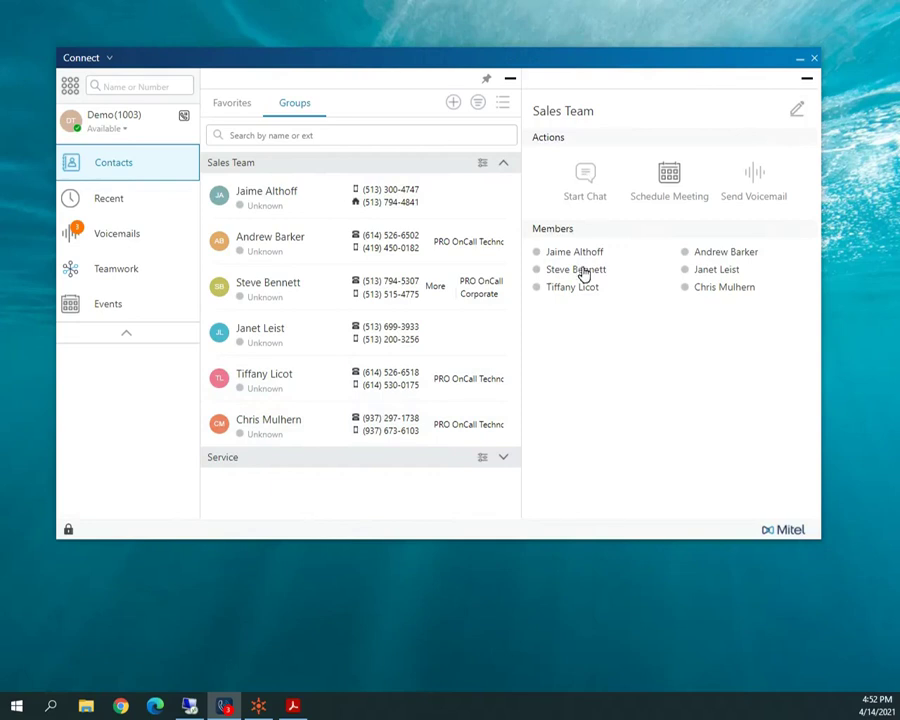
Start editing Sales Team, type 'ale' in Group Members, then close and discard the changes.
{"action": "left_click", "coordinate": [798, 112]}
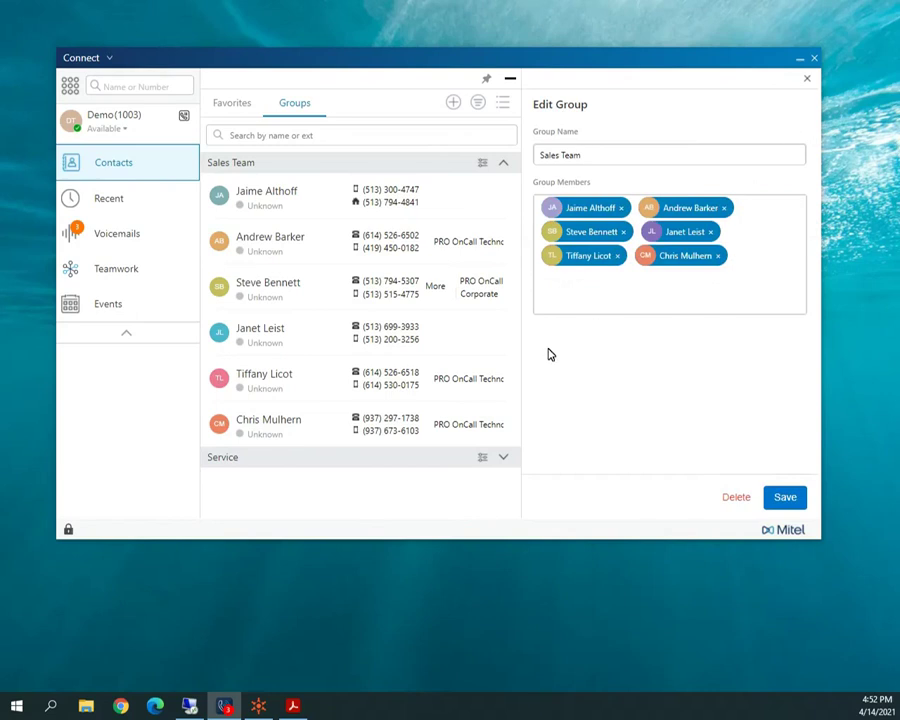
{"action": "type", "text": "ale"}
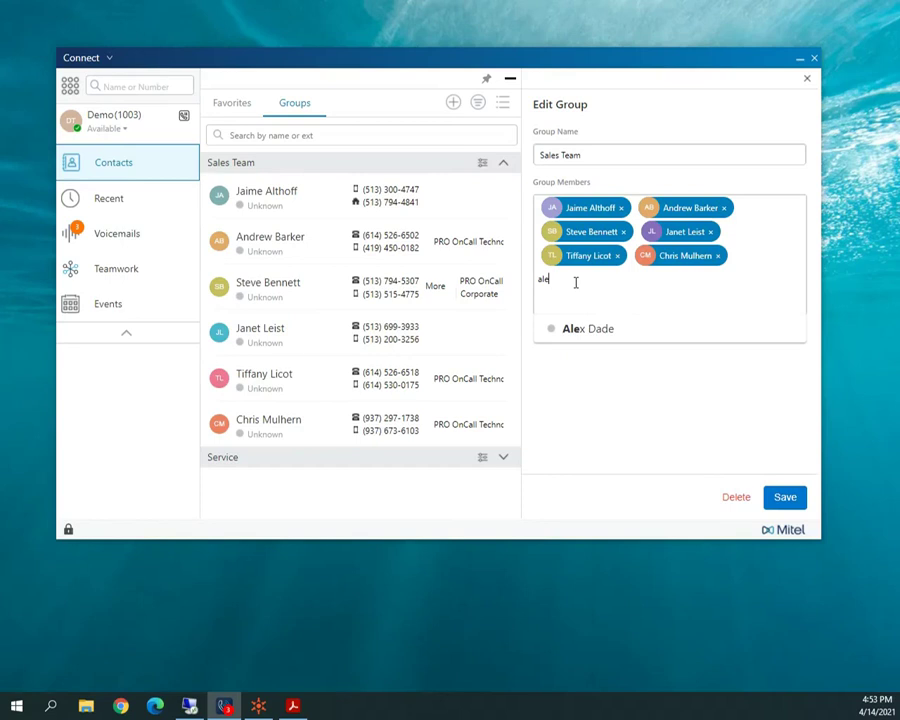
{"action": "left_click", "coordinate": [570, 365]}
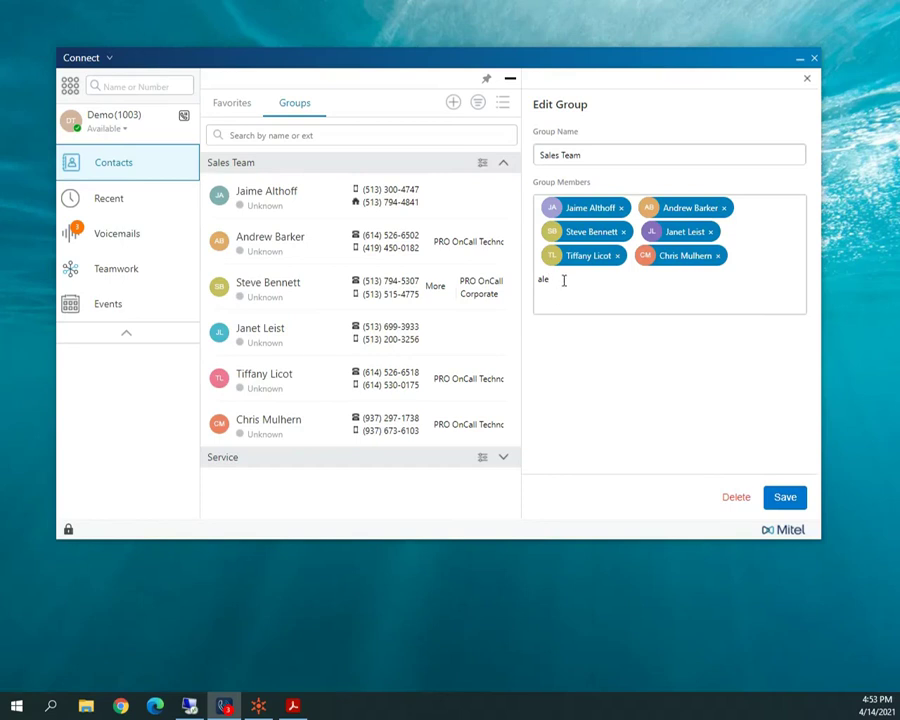
{"action": "left_click", "coordinate": [807, 79]}
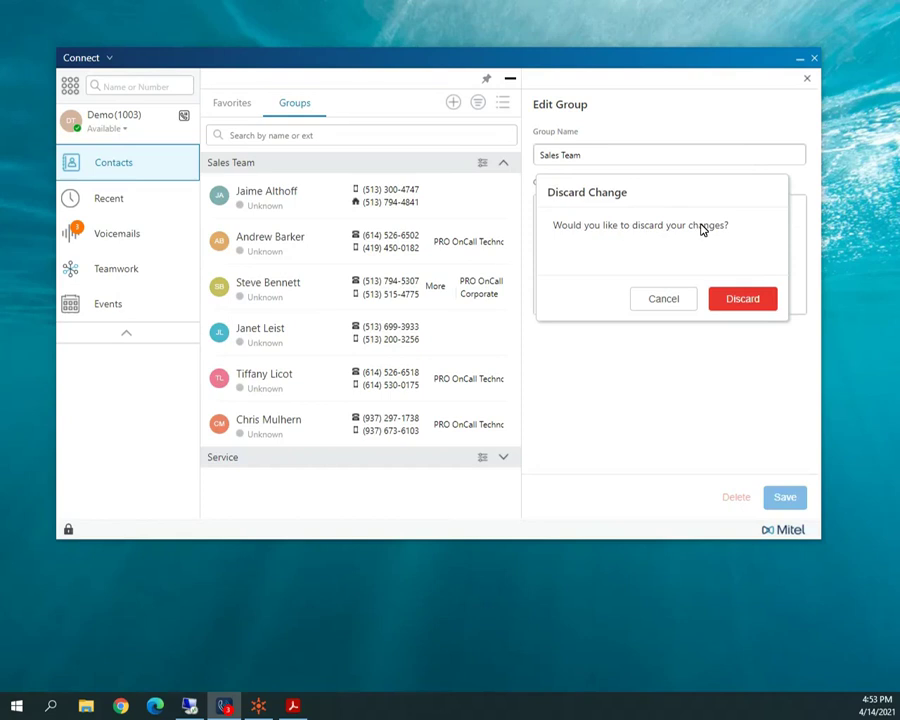
{"action": "left_click", "coordinate": [733, 303]}
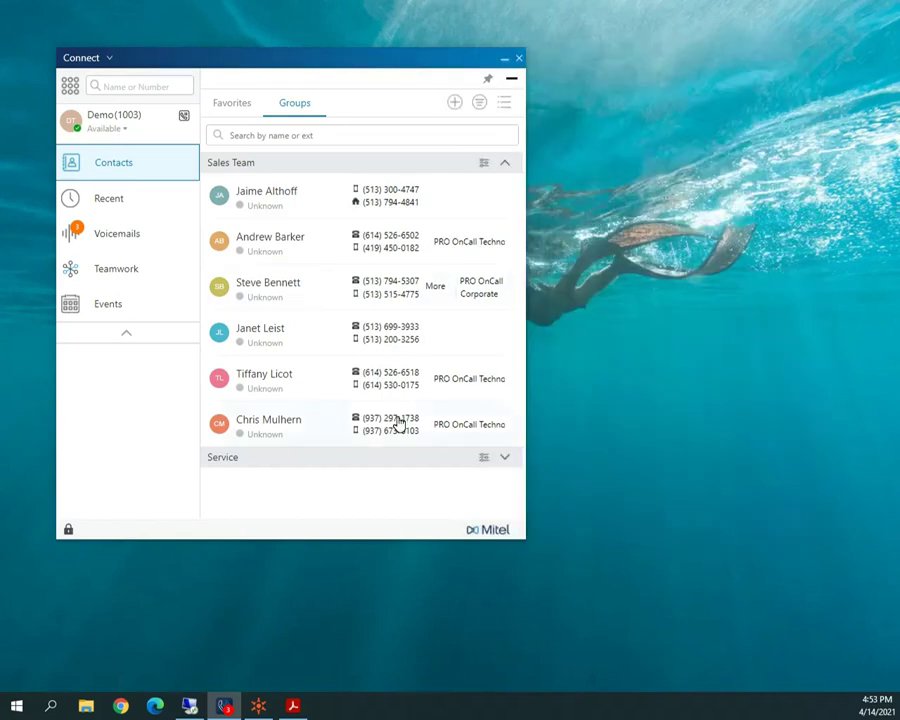
Collapse Sales Team, go to Favorites, and switch its layout to Compact View.
{"action": "left_click", "coordinate": [505, 164]}
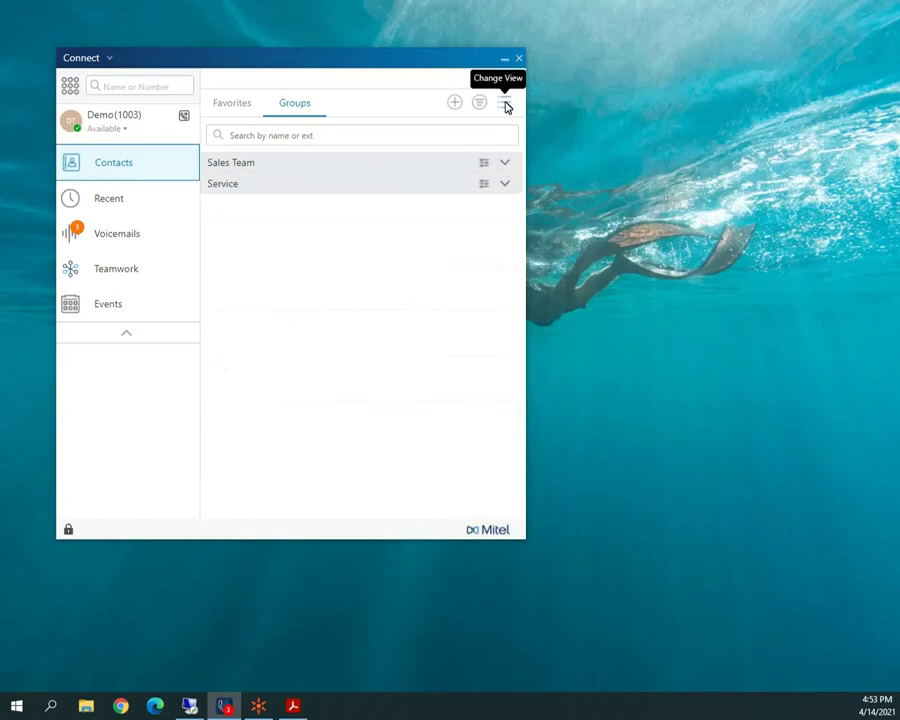
{"action": "left_click", "coordinate": [229, 106]}
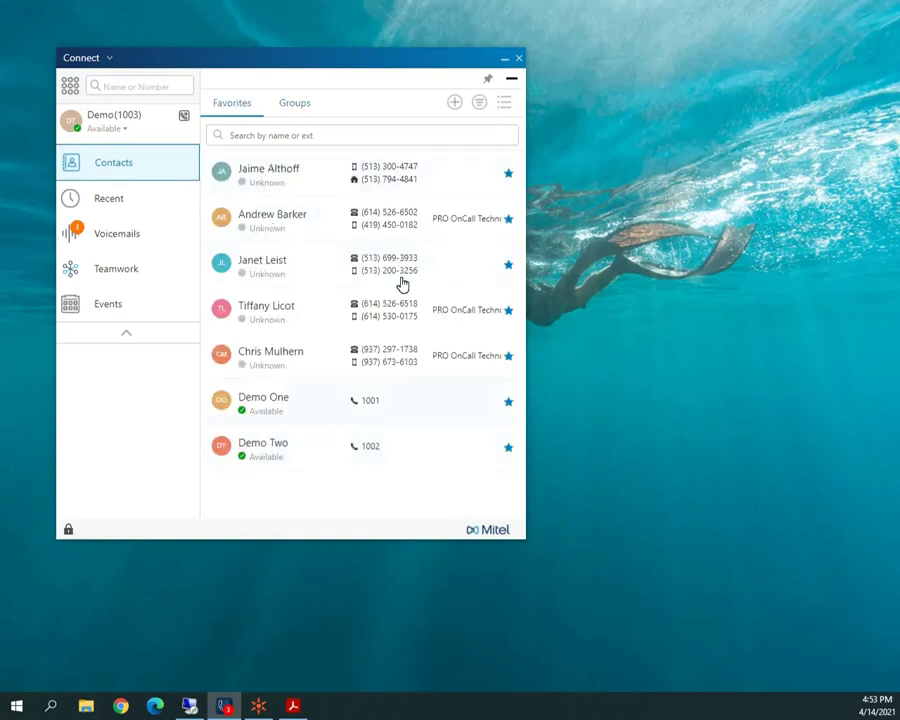
{"action": "left_click", "coordinate": [503, 103]}
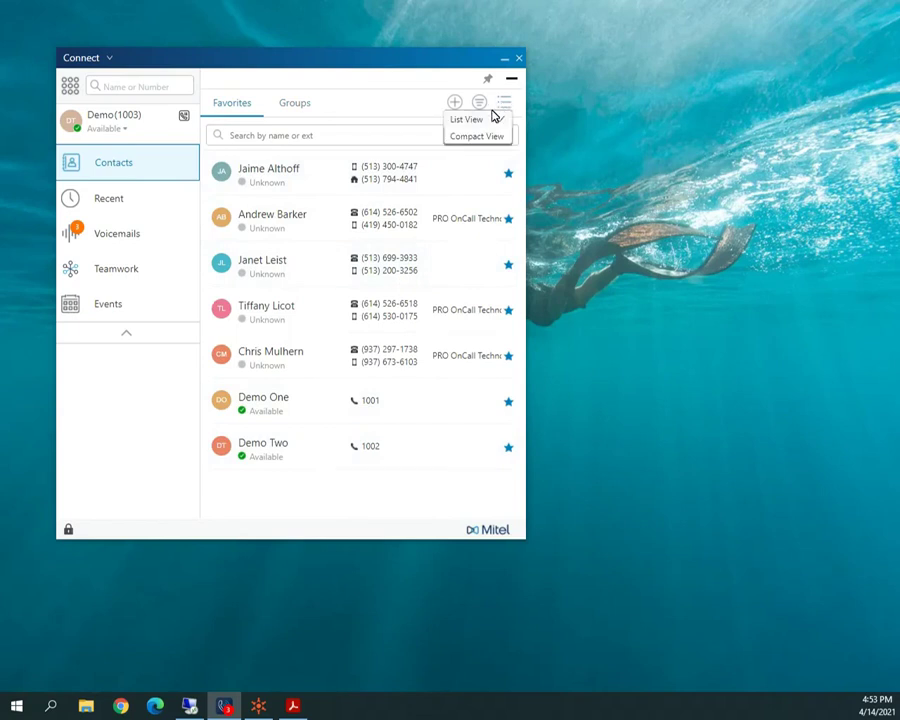
{"action": "left_click", "coordinate": [490, 137]}
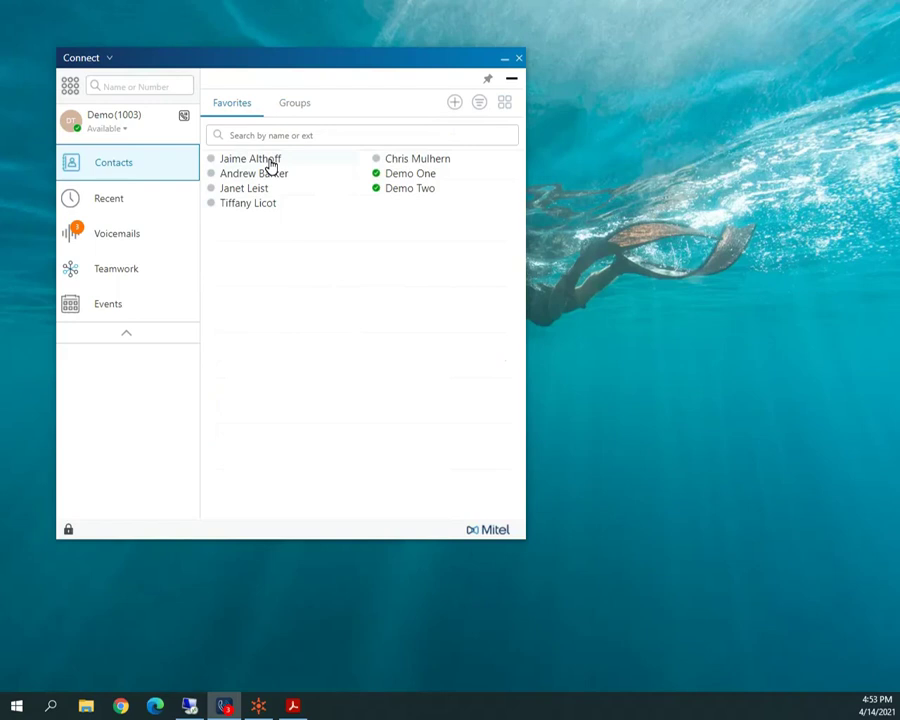
{"action": "mouse_move", "coordinate": [270, 165]}
Sort favorites by first name, then switch them back to the full list view.
{"action": "left_click", "coordinate": [480, 104]}
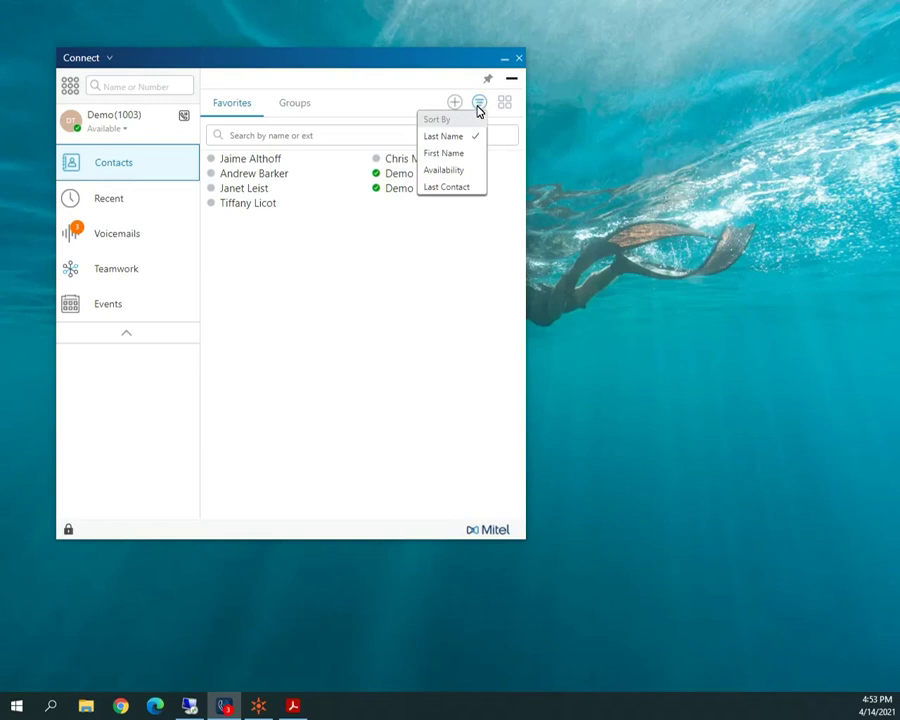
{"action": "left_click", "coordinate": [463, 156]}
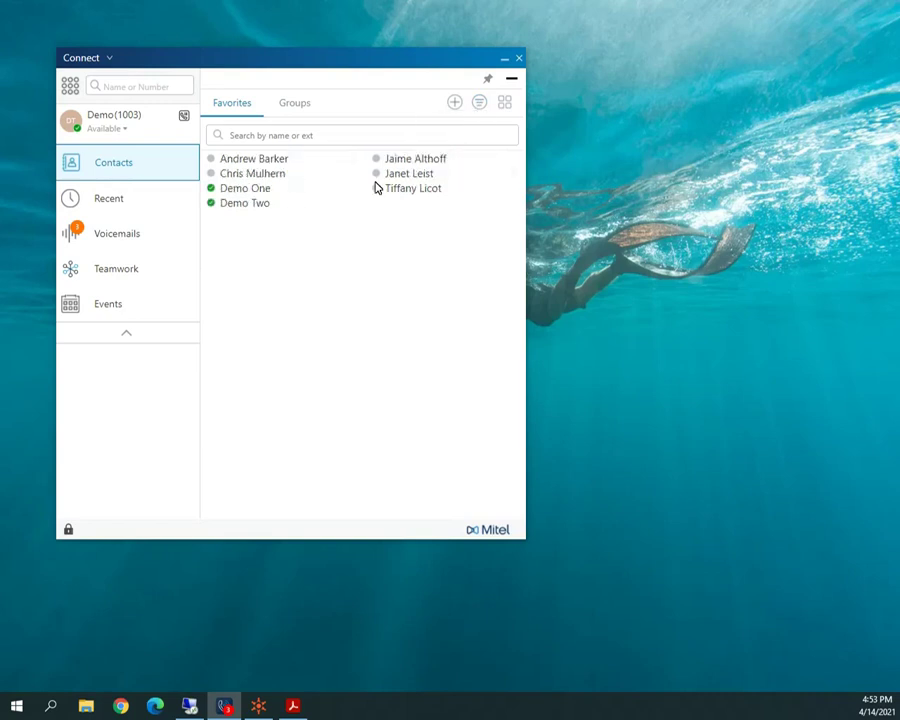
{"action": "left_click", "coordinate": [479, 104]}
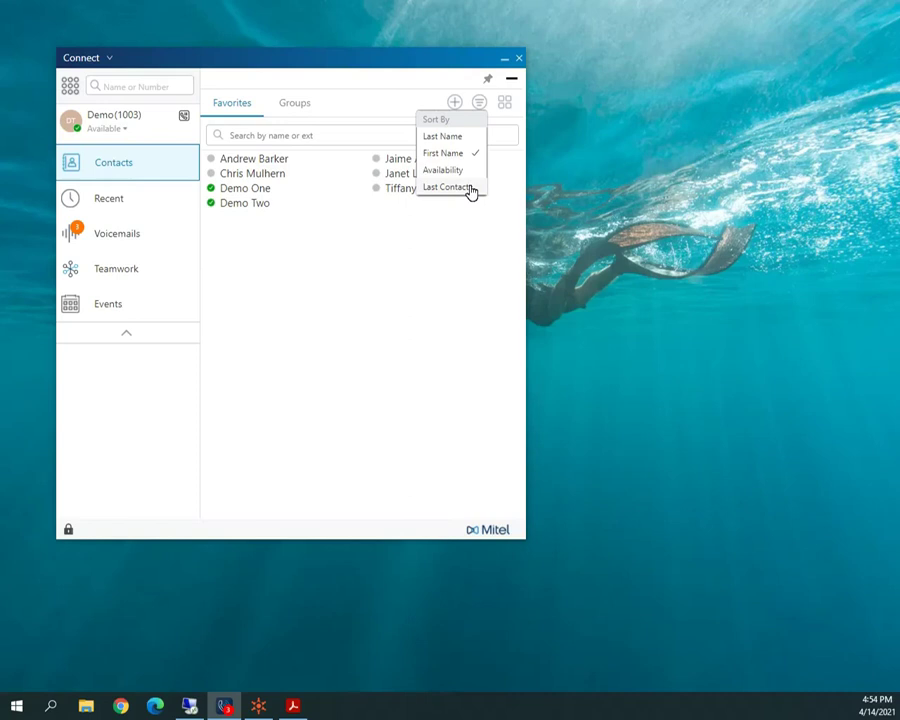
{"action": "left_click", "coordinate": [414, 235]}
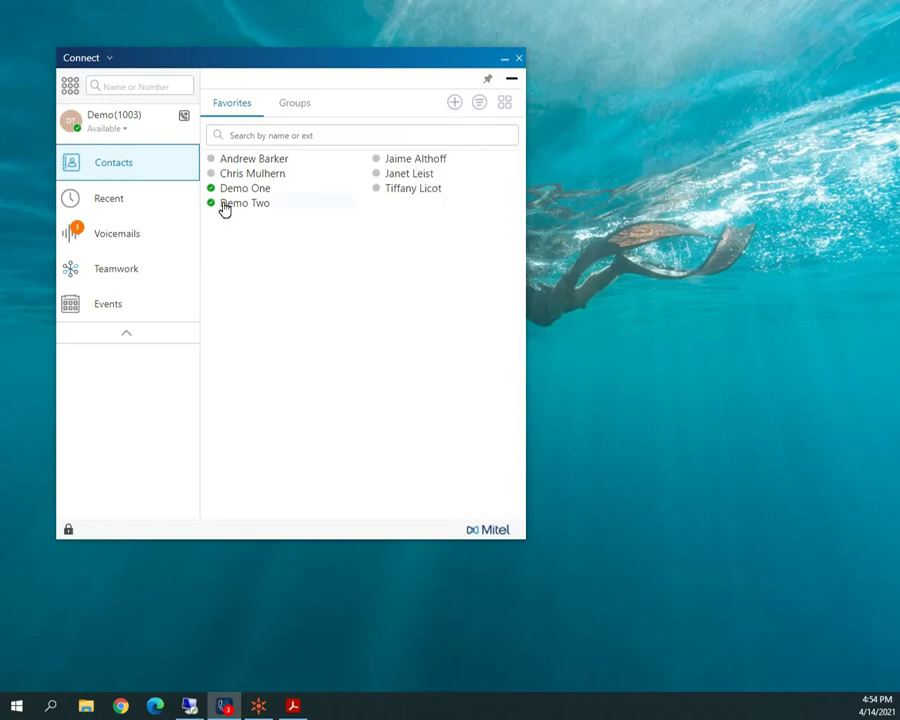
{"action": "left_click", "coordinate": [505, 104]}
{"action": "left_click", "coordinate": [477, 121]}
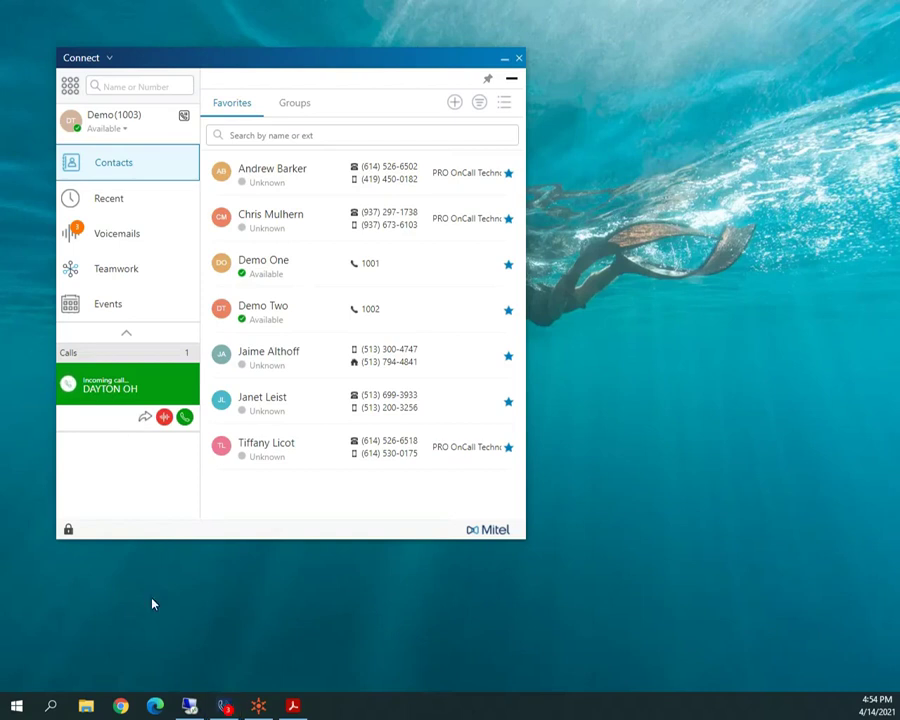
Answer and mute the DAYTON OH call, then blind-transfer it to Demo One.
{"action": "left_click", "coordinate": [185, 419]}
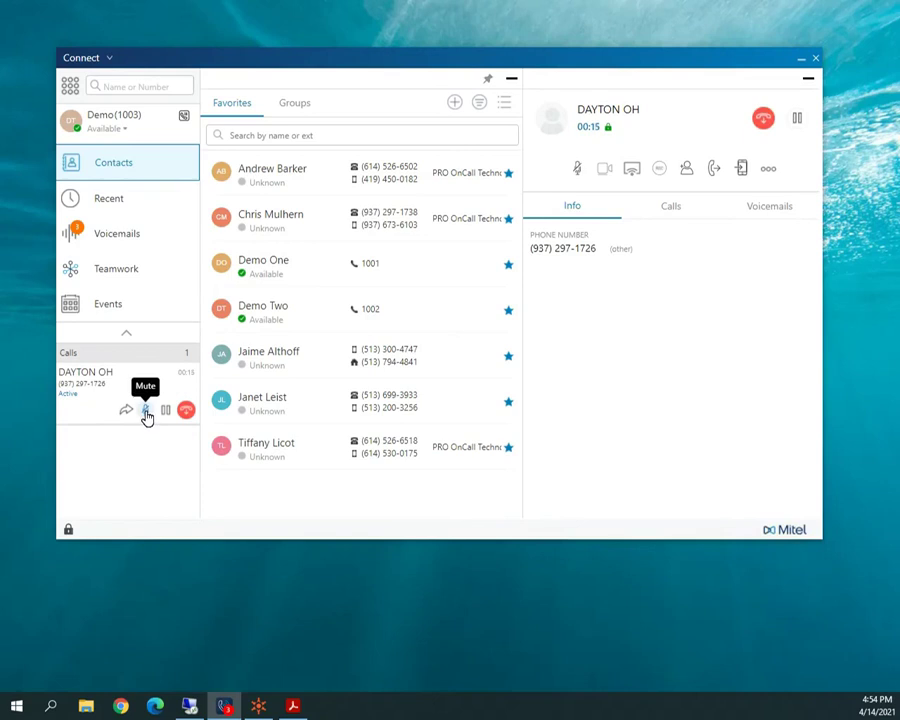
{"action": "left_click", "coordinate": [146, 412]}
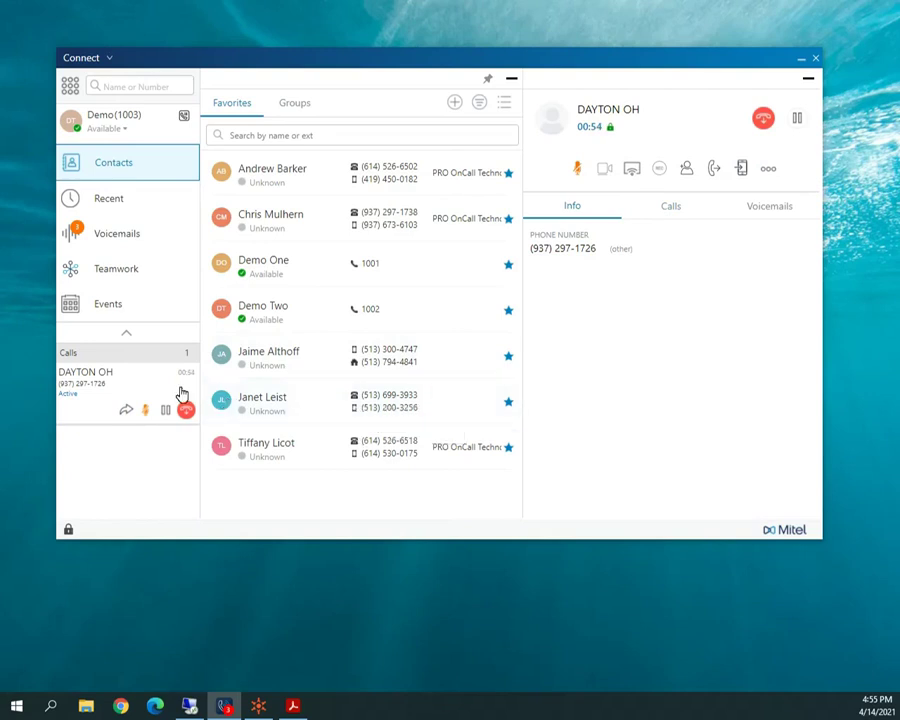
{"action": "left_click_drag", "start_coordinate": [88, 389], "coordinate": [329, 271]}
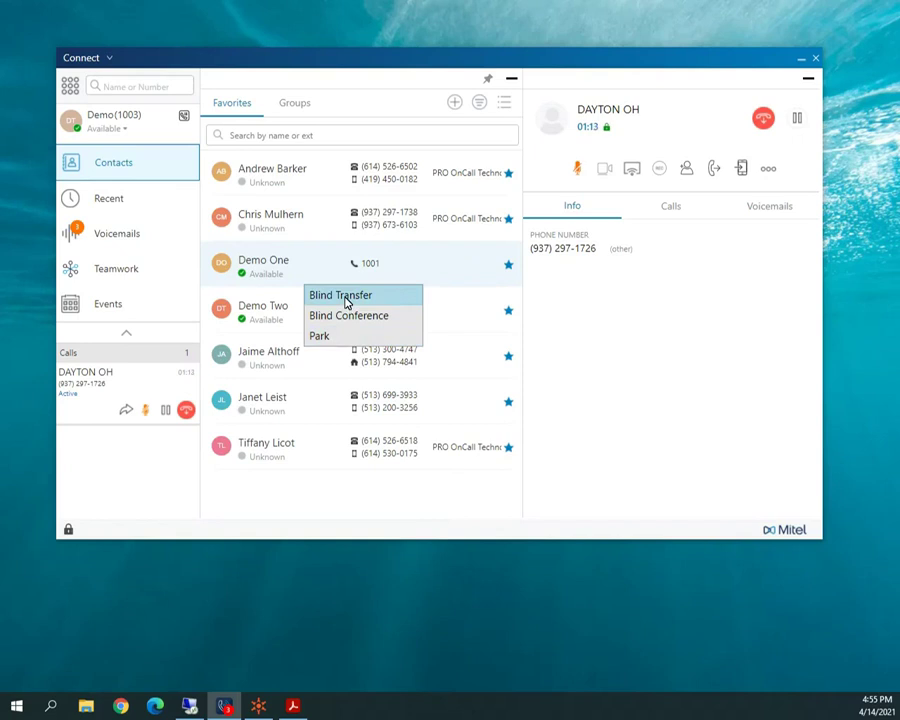
{"action": "left_click", "coordinate": [347, 300]}
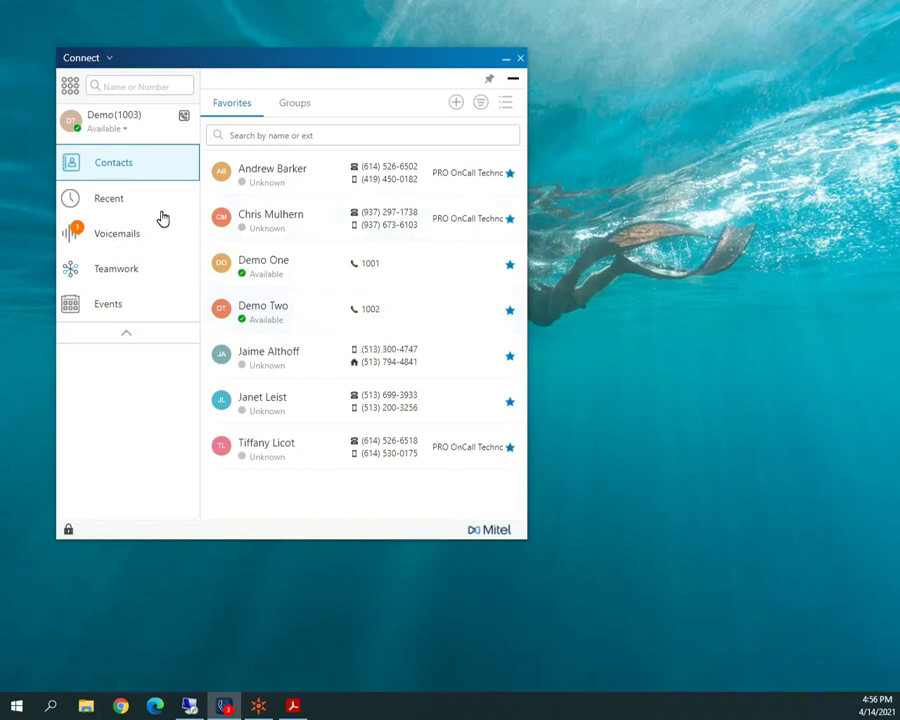
Open Recent call history, scroll through it, and filter to Missed, then back to All.
{"action": "left_click", "coordinate": [115, 203]}
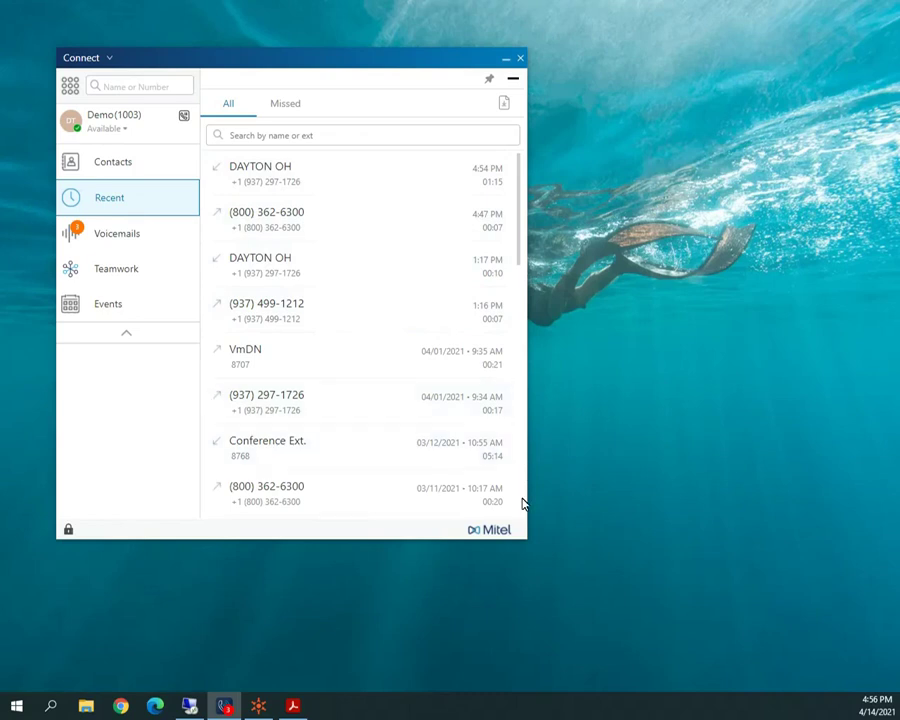
{"action": "scroll", "coordinate": [522, 503], "scroll_direction": "down", "scroll_amount": 3}
{"action": "scroll", "coordinate": [522, 503], "scroll_direction": "down", "scroll_amount": 5}
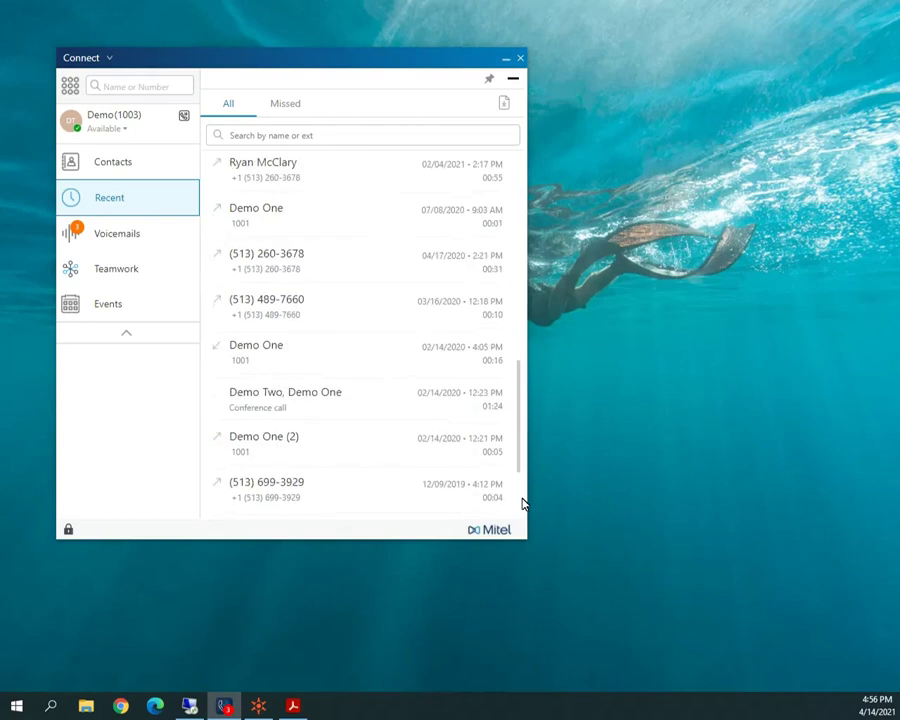
{"action": "scroll", "coordinate": [522, 503], "scroll_direction": "down", "scroll_amount": 4}
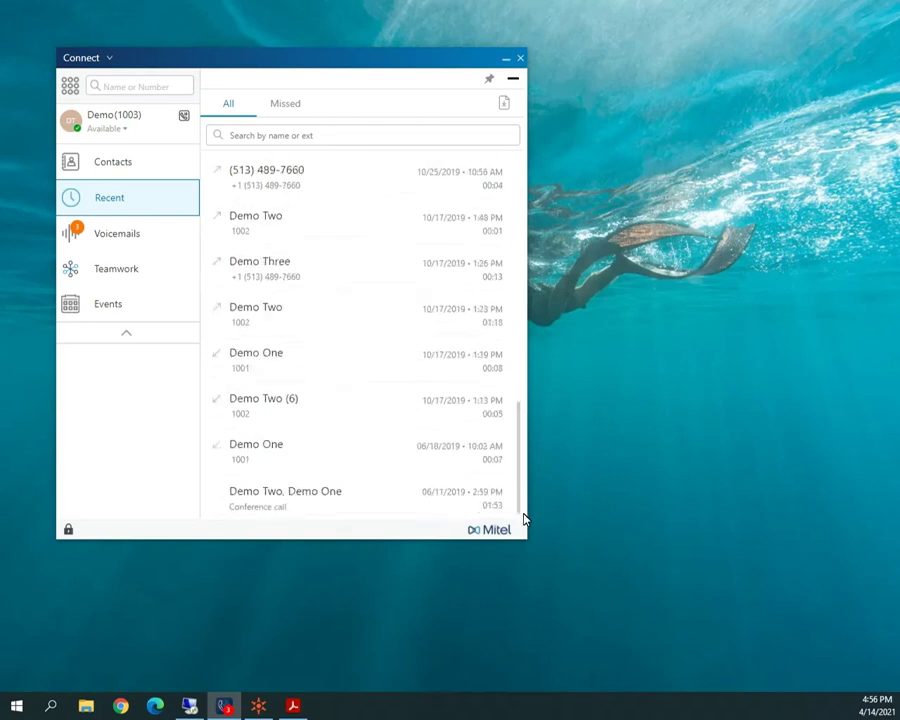
{"action": "scroll", "coordinate": [522, 450], "scroll_direction": "down", "scroll_amount": 2}
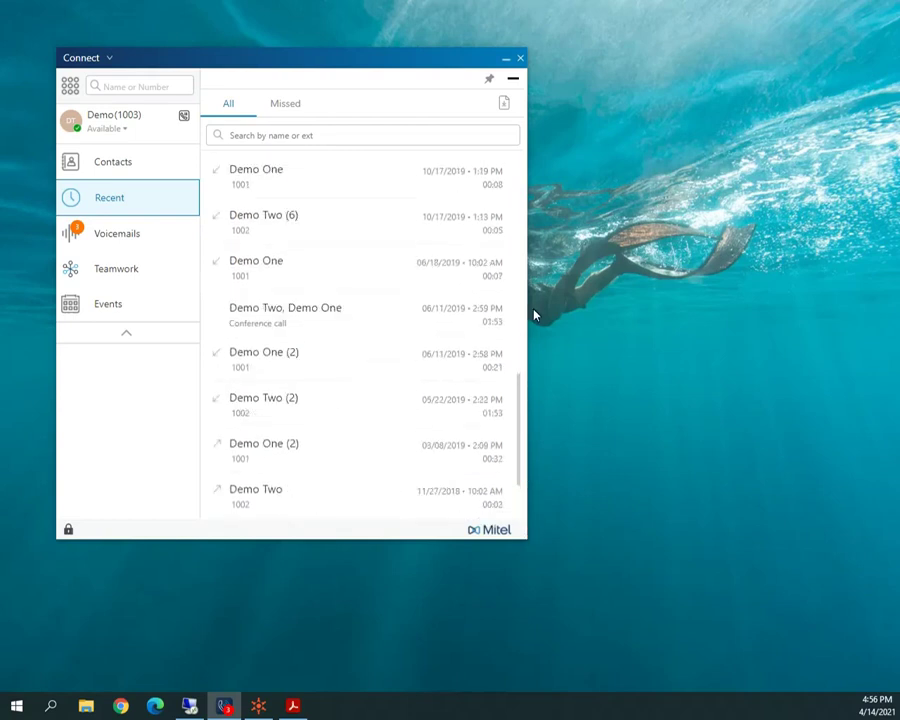
{"action": "left_click", "coordinate": [285, 106]}
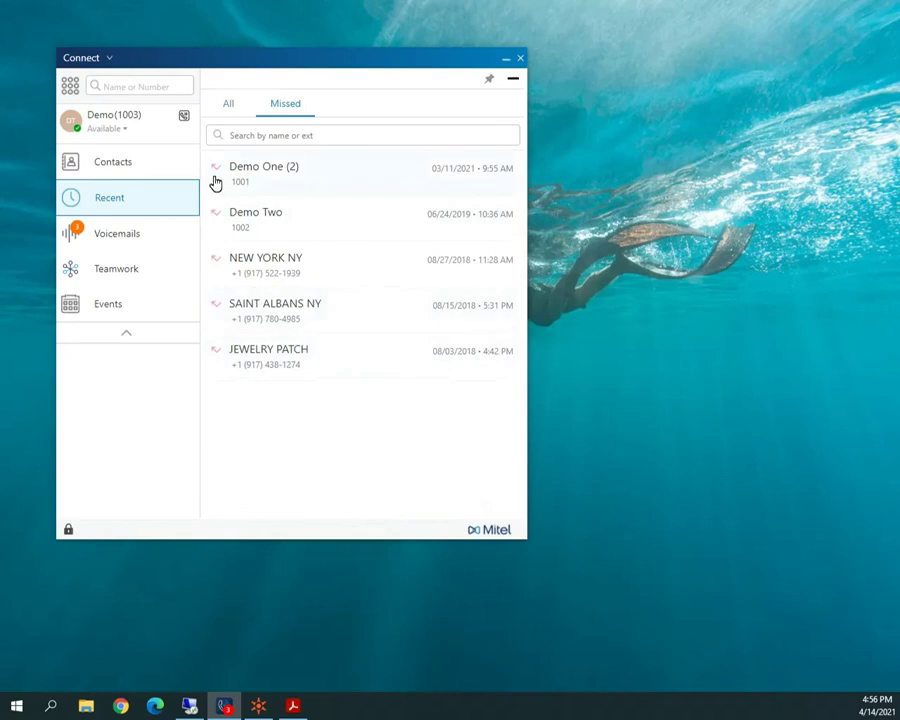
{"action": "left_click", "coordinate": [229, 105]}
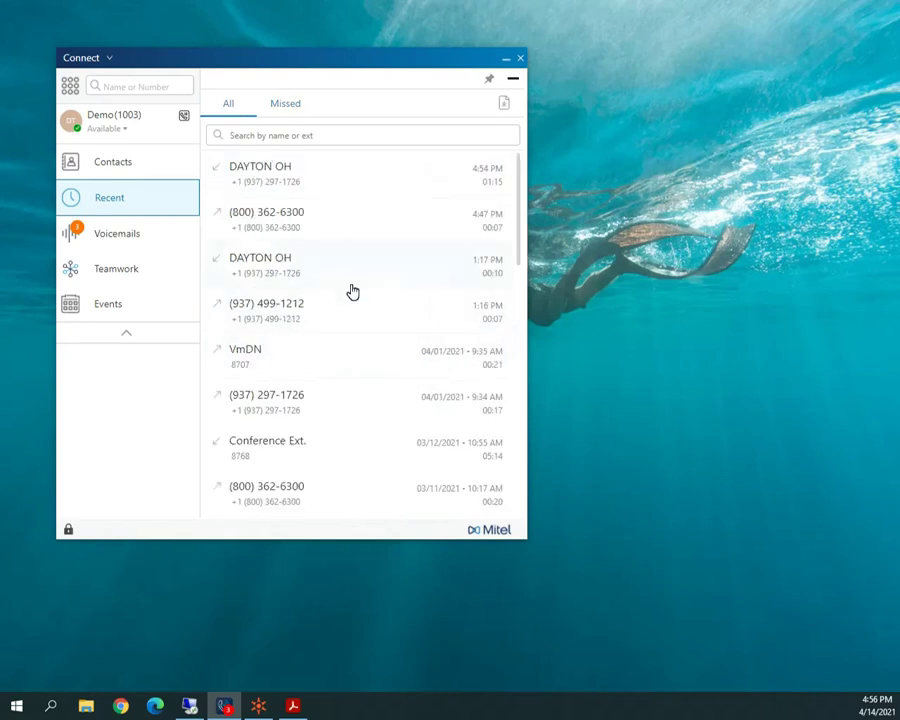
Search the call history for '100', then clear the search.
{"action": "left_click", "coordinate": [287, 135]}
{"action": "type", "text": "100"}
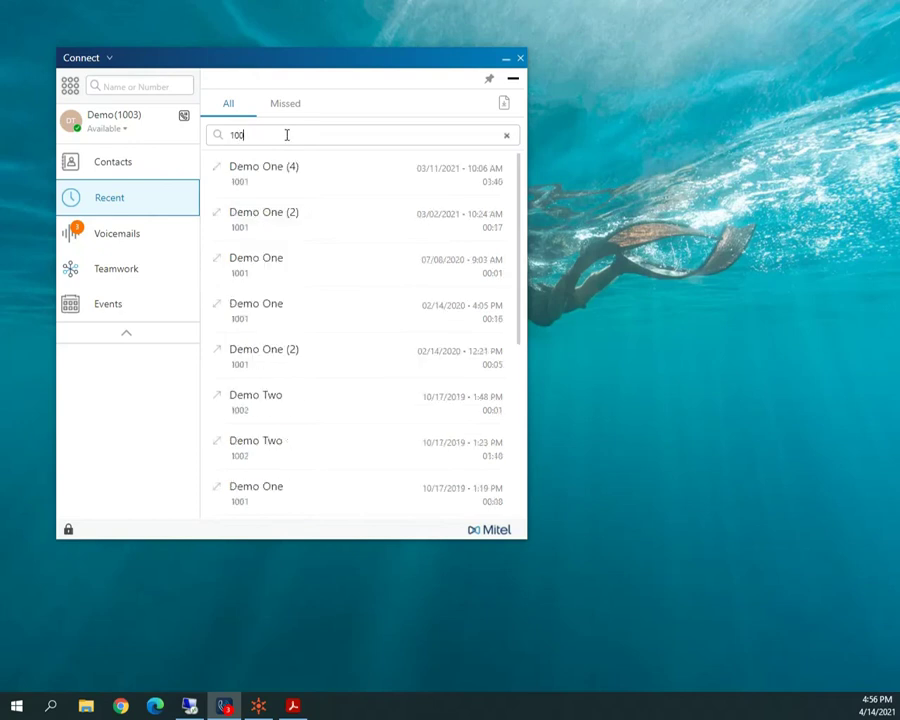
{"action": "left_click", "coordinate": [506, 135]}
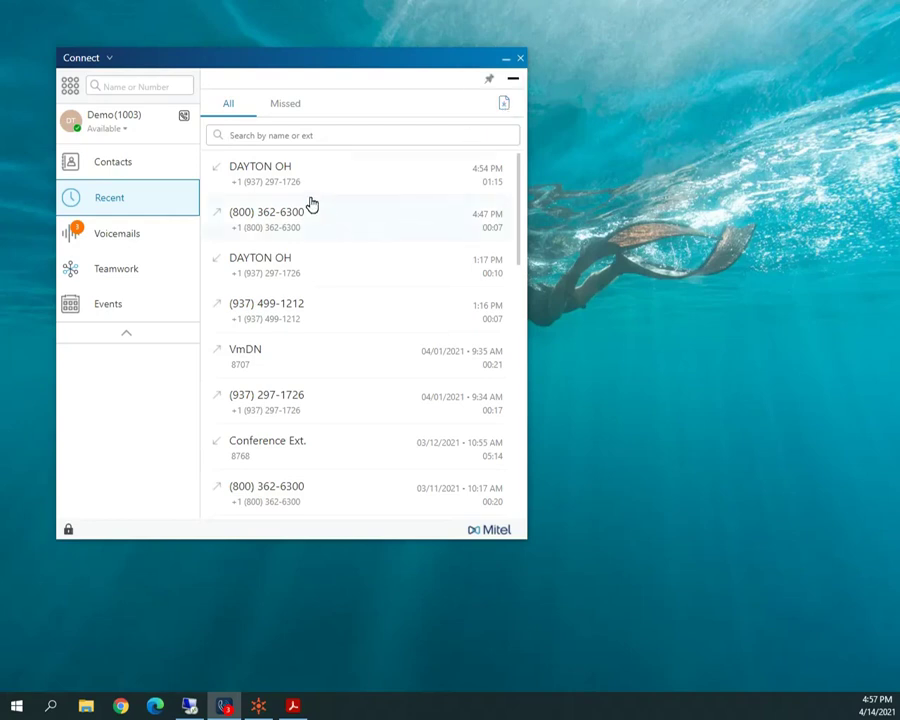
Open the latest DAYTON OH call's details and view its Voicemails and Info tabs.
{"action": "left_click", "coordinate": [277, 183]}
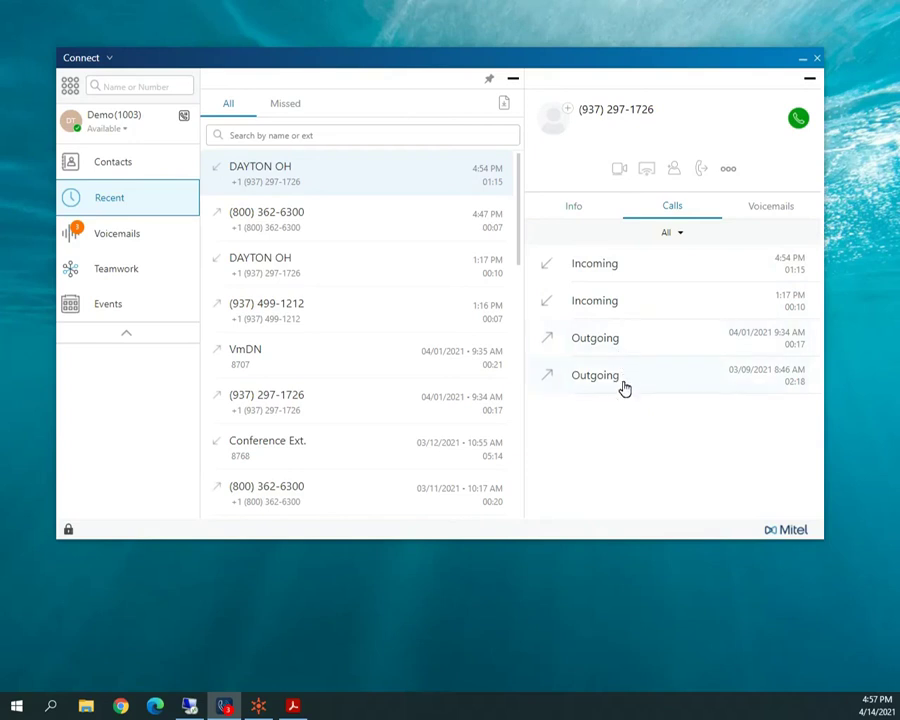
{"action": "left_click", "coordinate": [765, 207]}
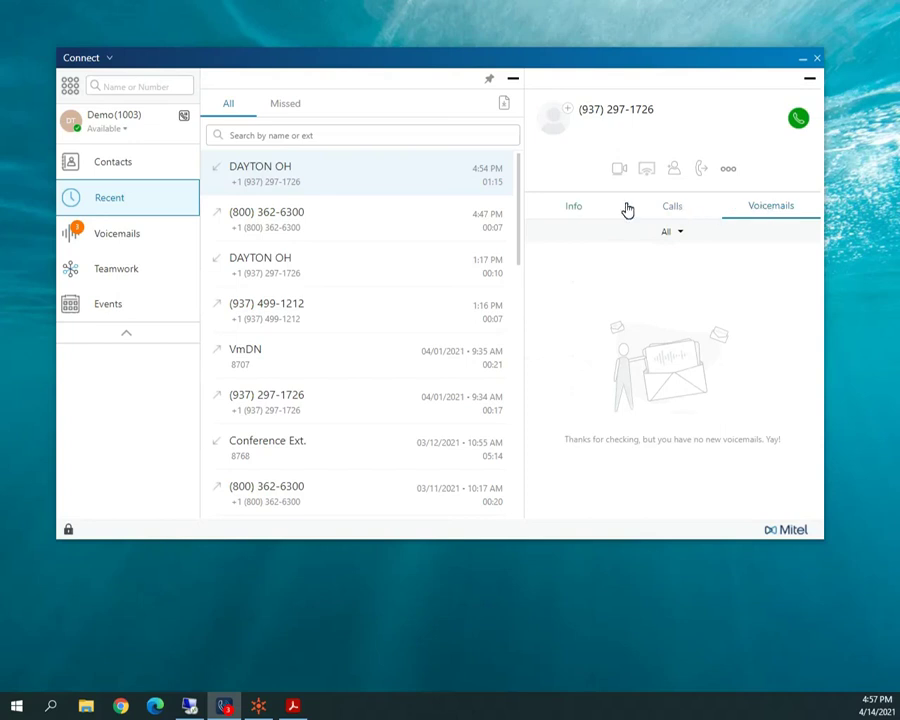
{"action": "left_click", "coordinate": [576, 212]}
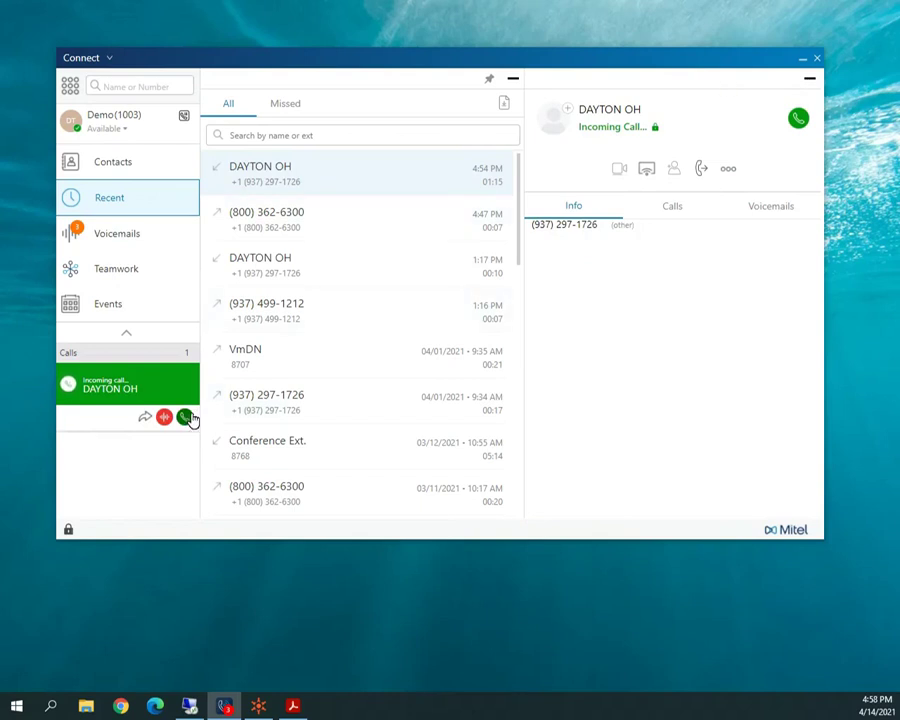
Answer the new DAYTON OH call, collapse the details and Recent panes, mute it, and show its details.
{"action": "left_click", "coordinate": [189, 420]}
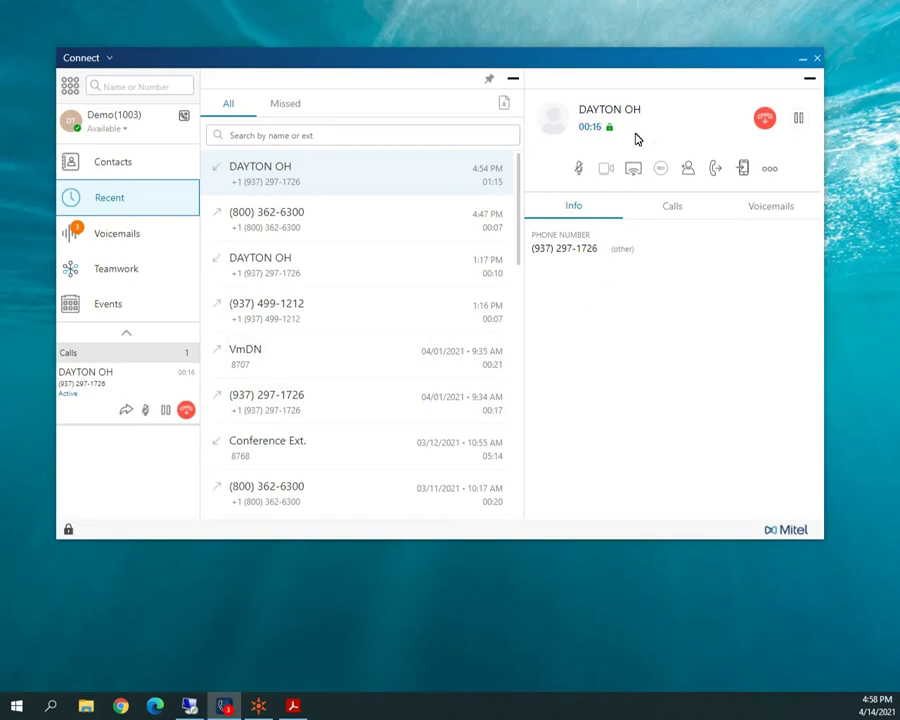
{"action": "left_click", "coordinate": [808, 79]}
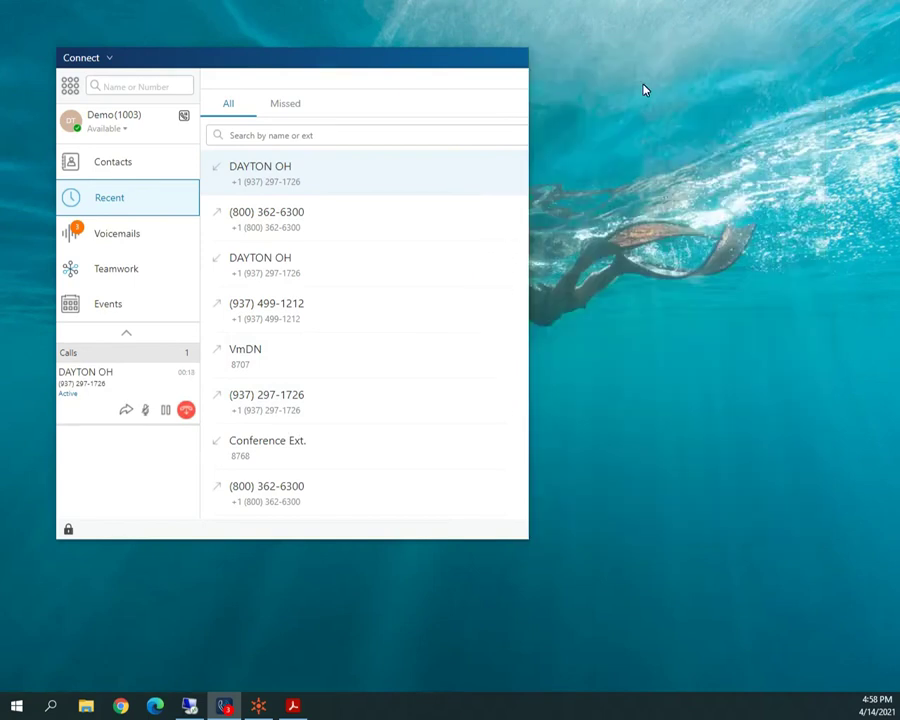
{"action": "left_click", "coordinate": [516, 84]}
{"action": "left_click", "coordinate": [151, 409]}
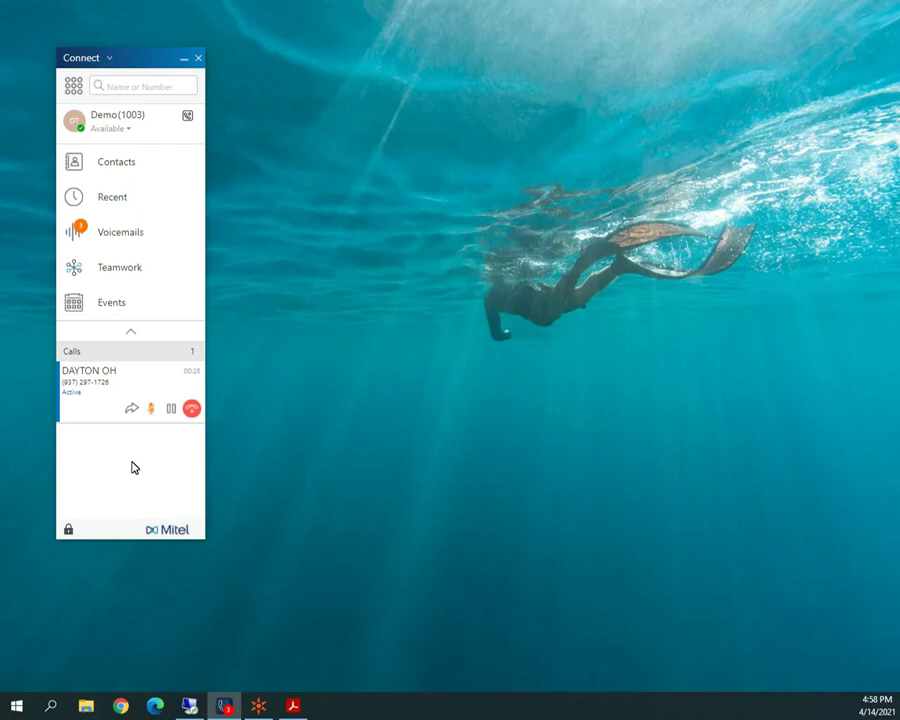
{"action": "left_click", "coordinate": [101, 388]}
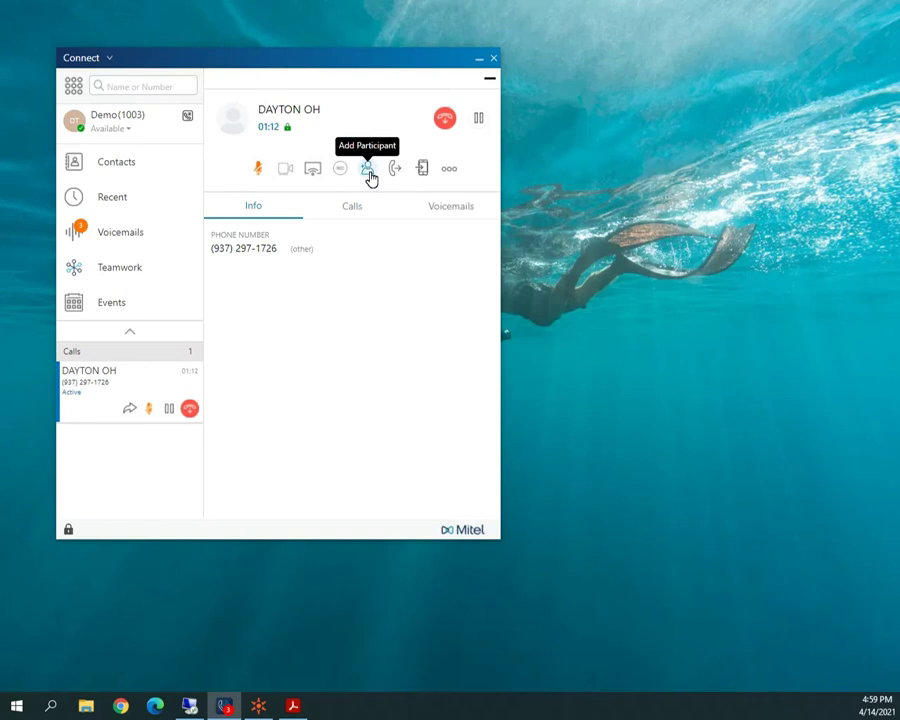
{"action": "left_click", "coordinate": [369, 172]}
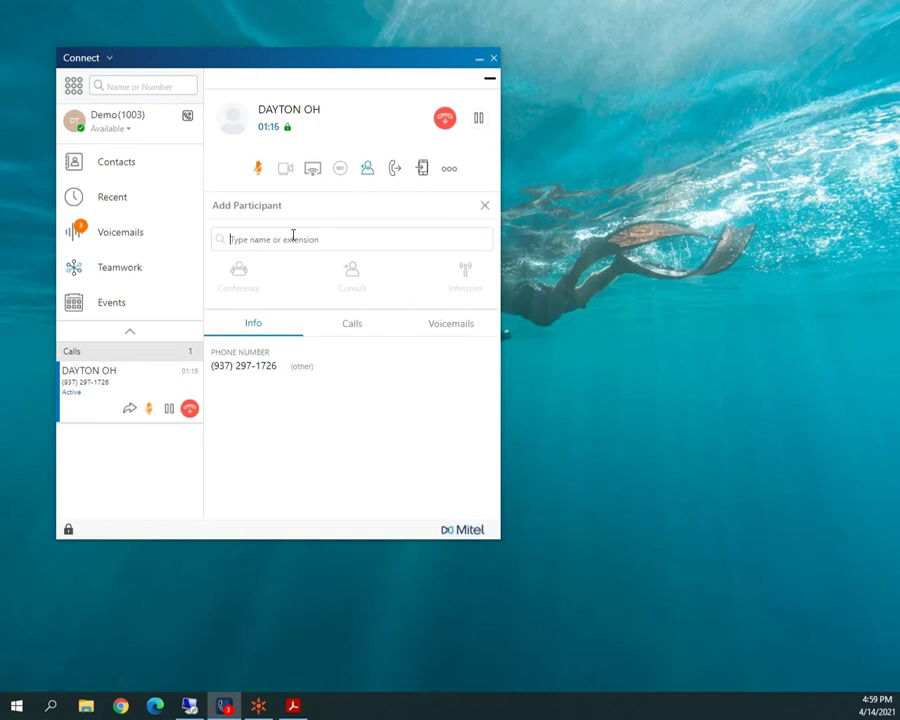
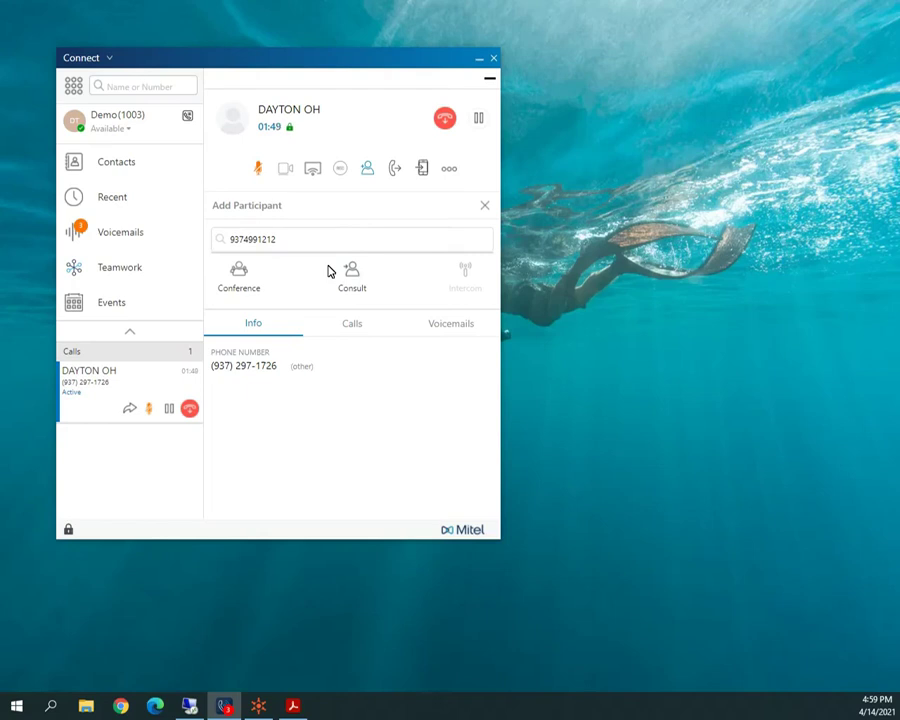
{"action": "left_click", "coordinate": [486, 208]}
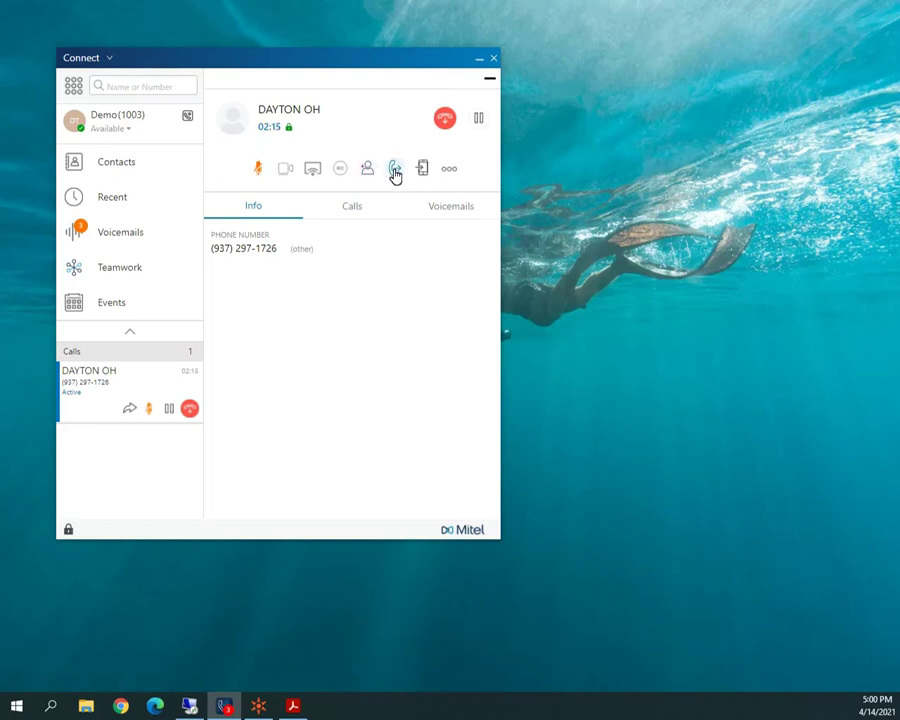
Transfer the DAYTON OH caller to Demo One's voicemail, found by searching 'demo'.
{"action": "left_click", "coordinate": [395, 172]}
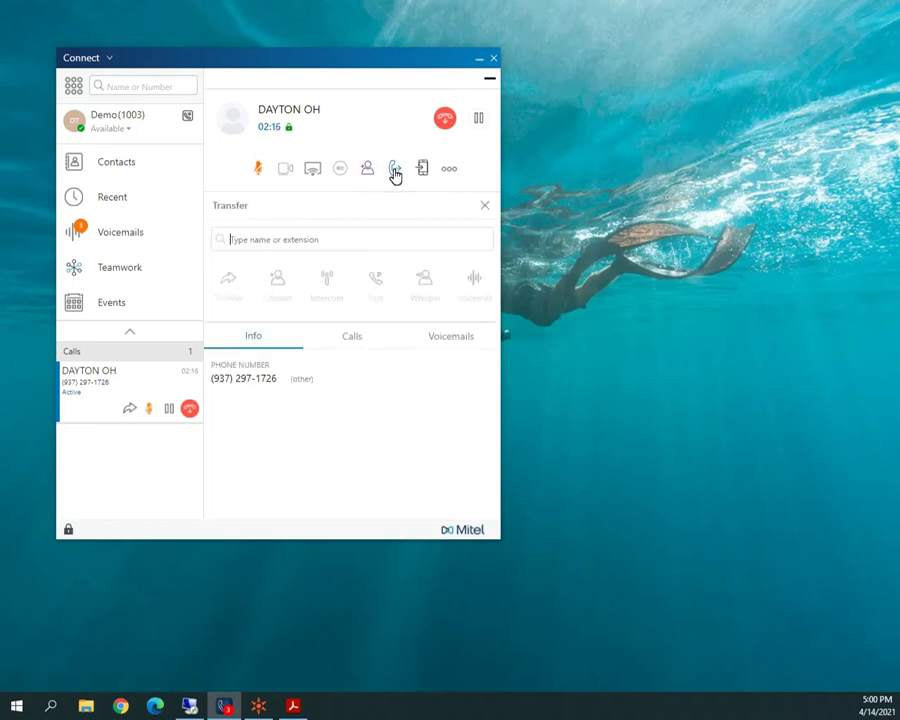
{"action": "left_click", "coordinate": [246, 240]}
{"action": "type", "text": "dem"}
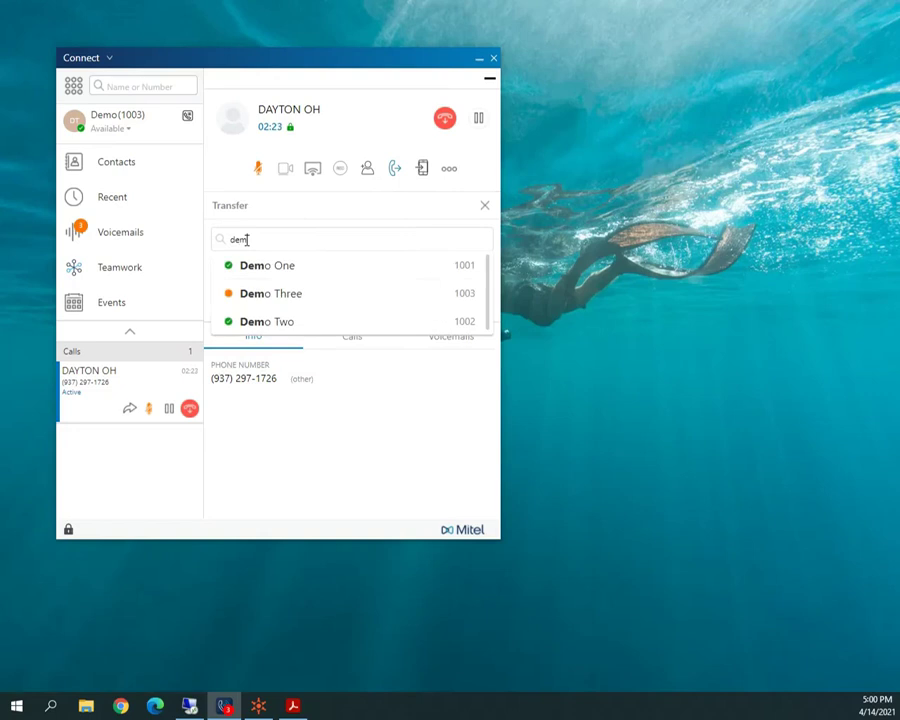
{"action": "type", "text": "o"}
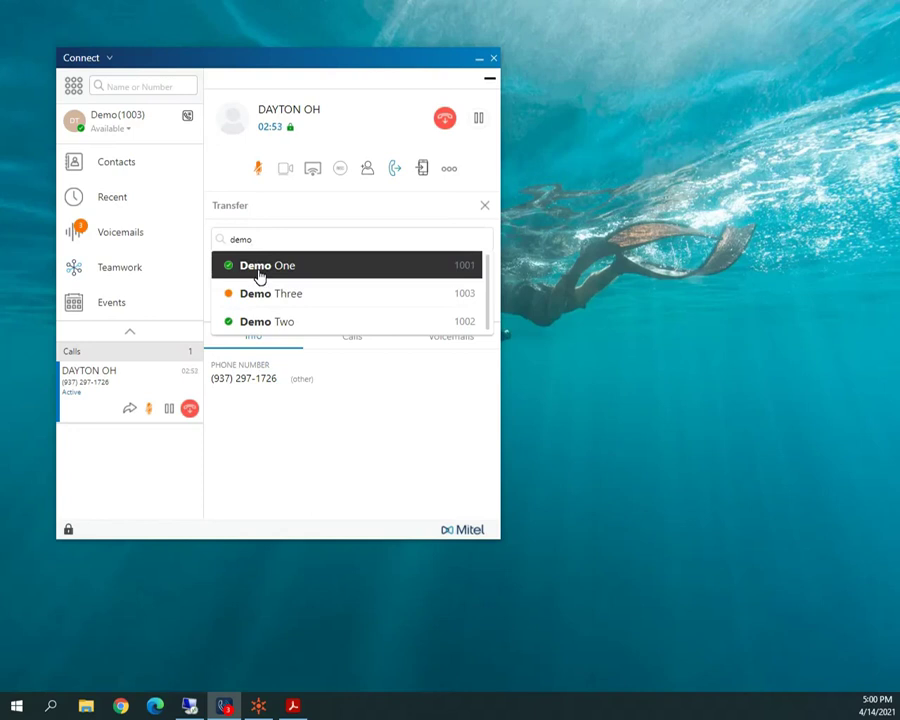
{"action": "left_click", "coordinate": [259, 270]}
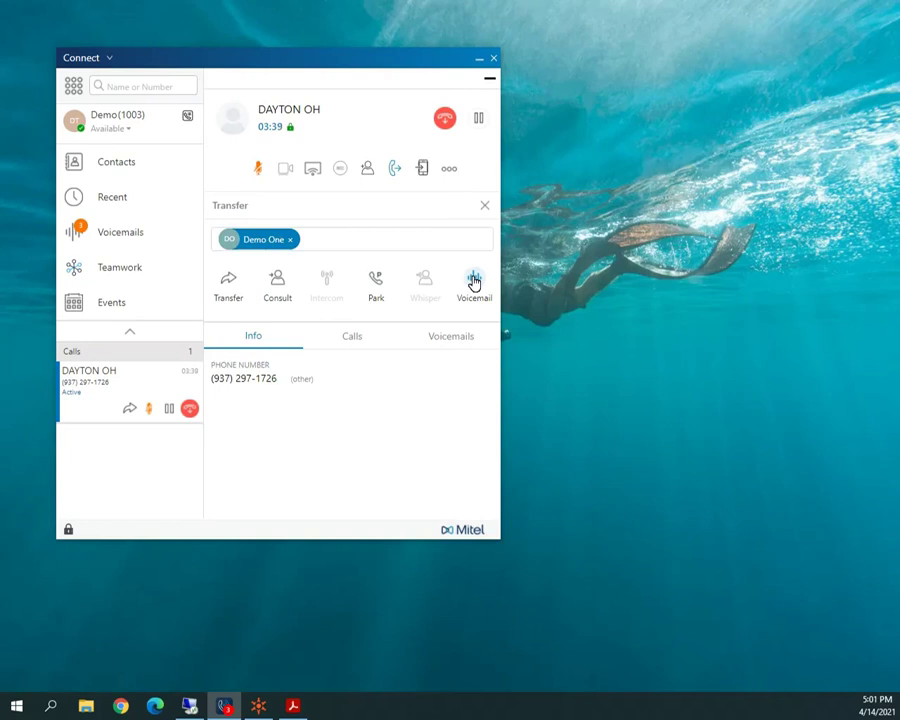
{"action": "left_click", "coordinate": [474, 281]}
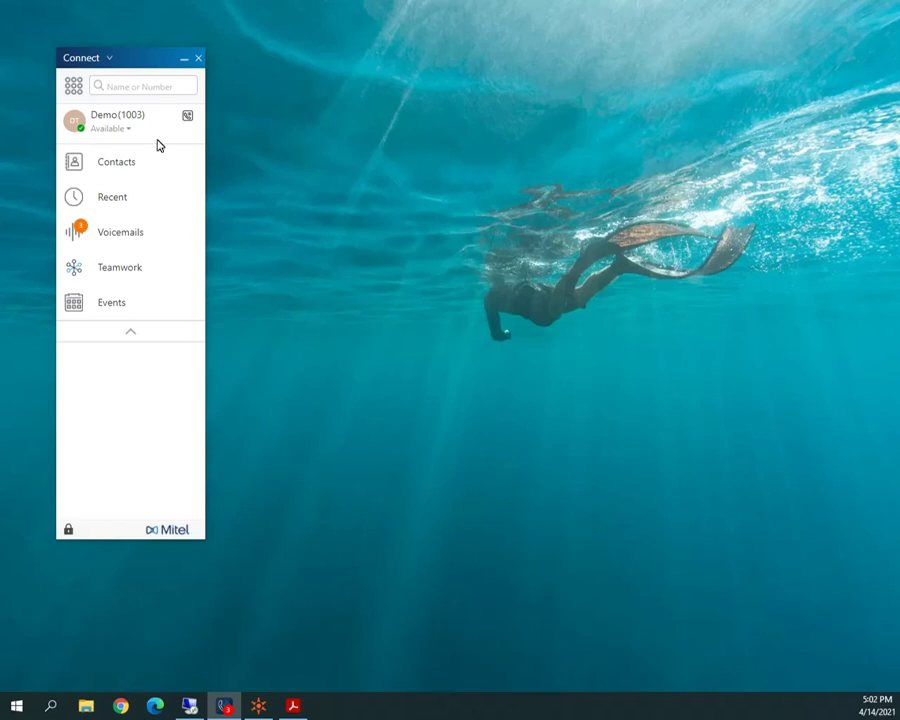
Dial the toll-free number from the Name or Number box, then hang up.
{"action": "left_click", "coordinate": [135, 87]}
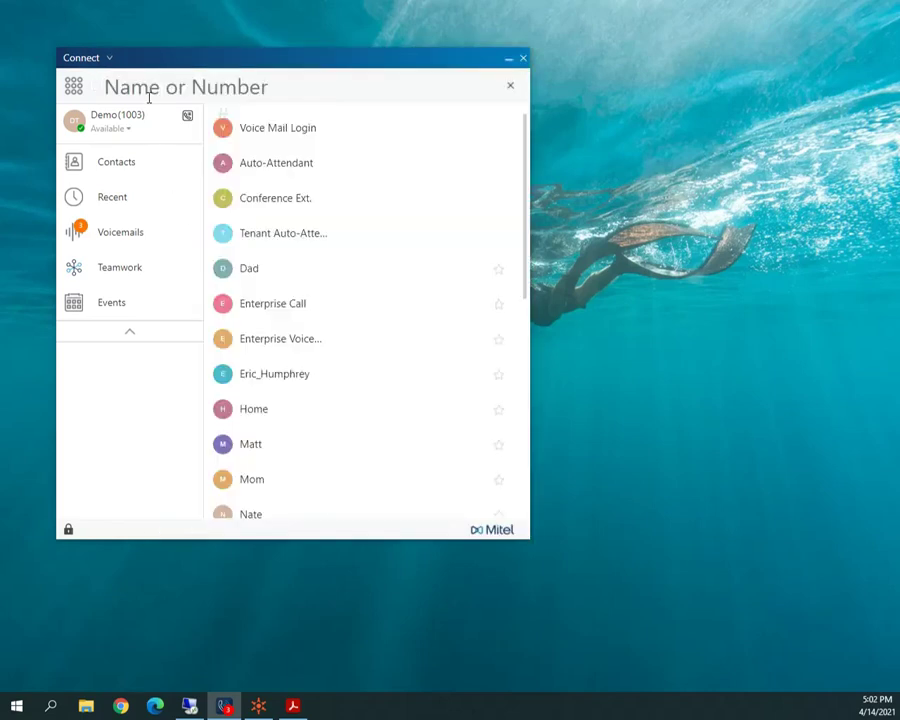
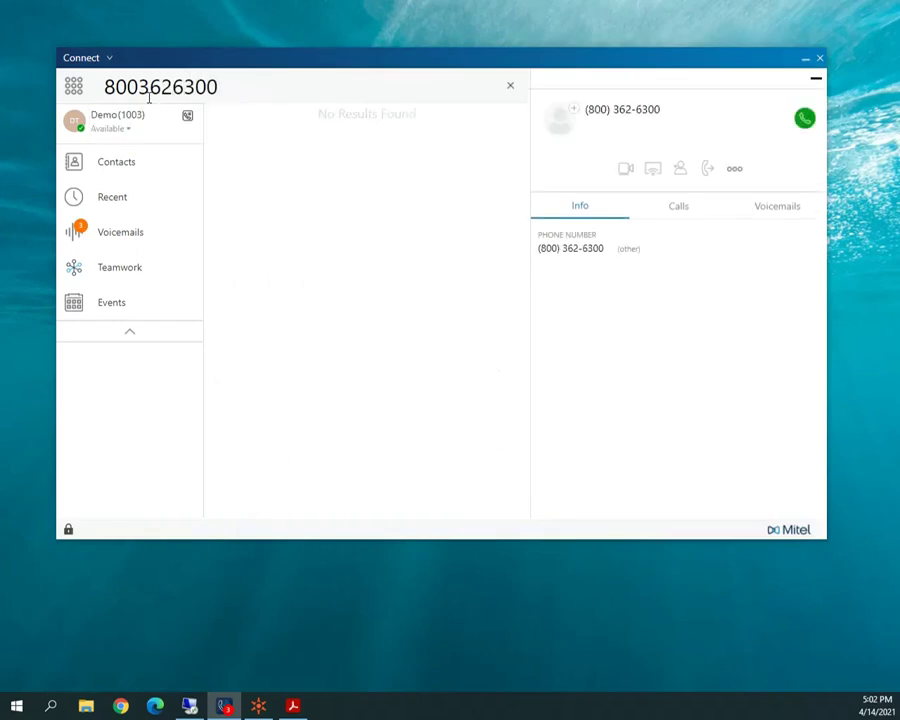
{"action": "key", "text": "Return"}
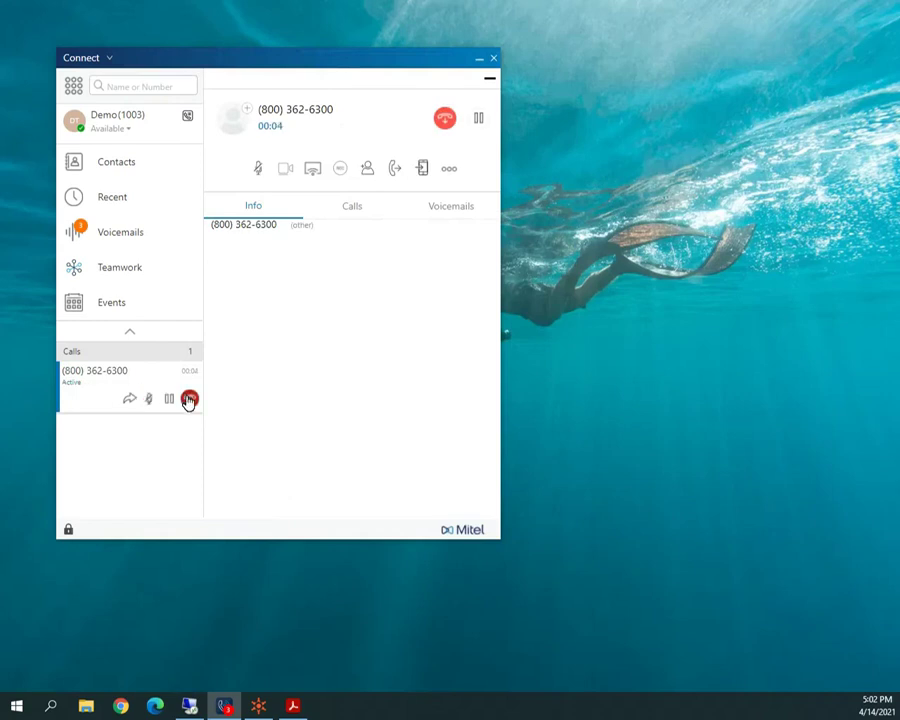
{"action": "left_click", "coordinate": [189, 398]}
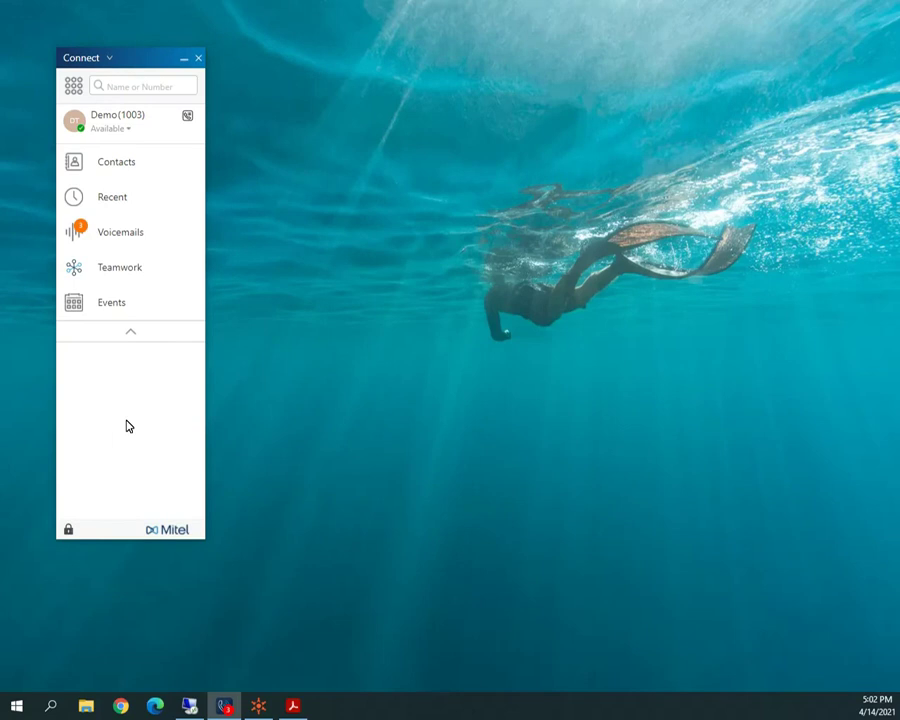
Open Voicemails, expand the newest Mitel Voice Mail System message, then launch Teamwork.
{"action": "left_click", "coordinate": [118, 240]}
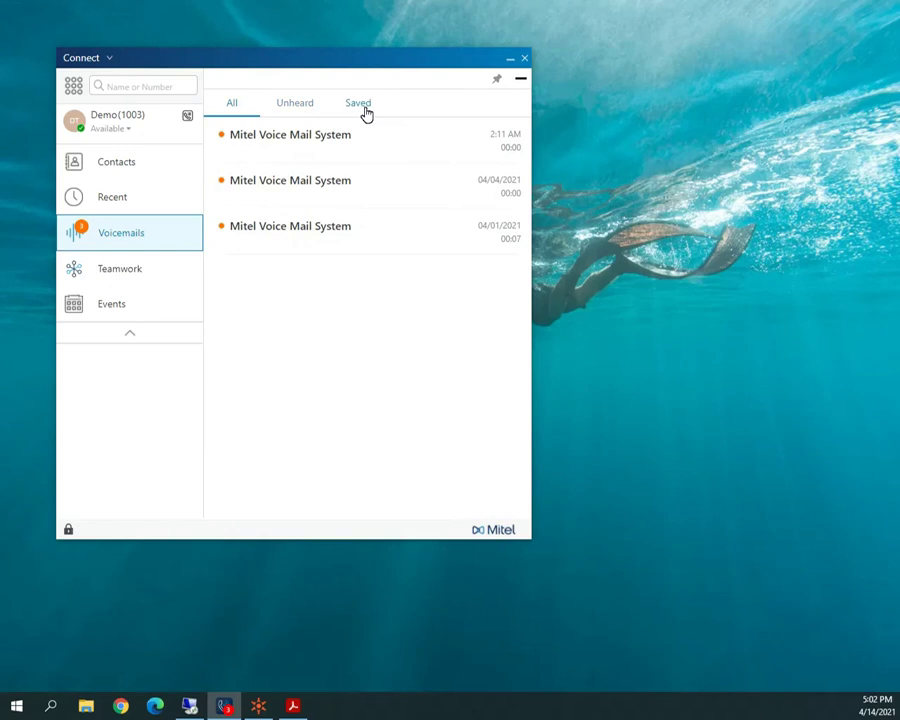
{"action": "left_click", "coordinate": [320, 142]}
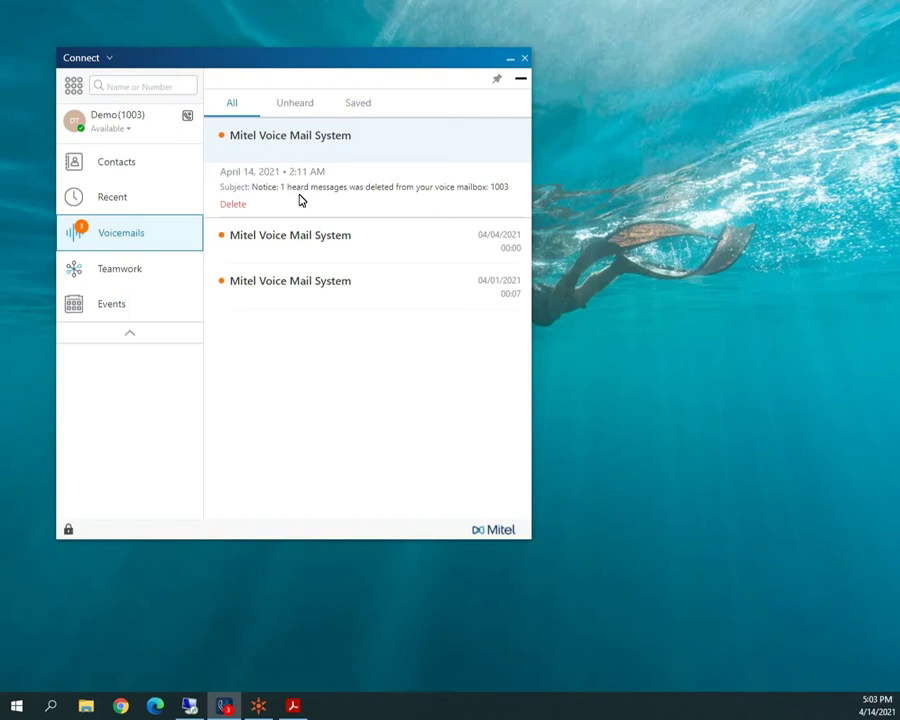
{"action": "left_click", "coordinate": [118, 271]}
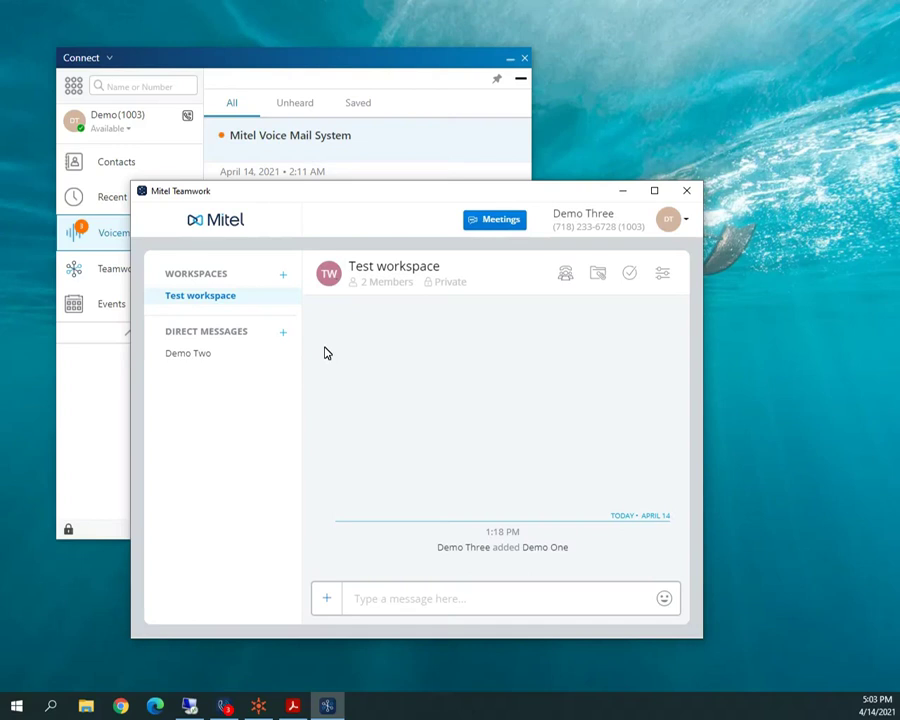
Move the Teamwork window, view Demo Two's direct messages, return to Test workspace, and show add-workspace options.
{"action": "left_click_drag", "start_coordinate": [358, 197], "coordinate": [413, 134]}
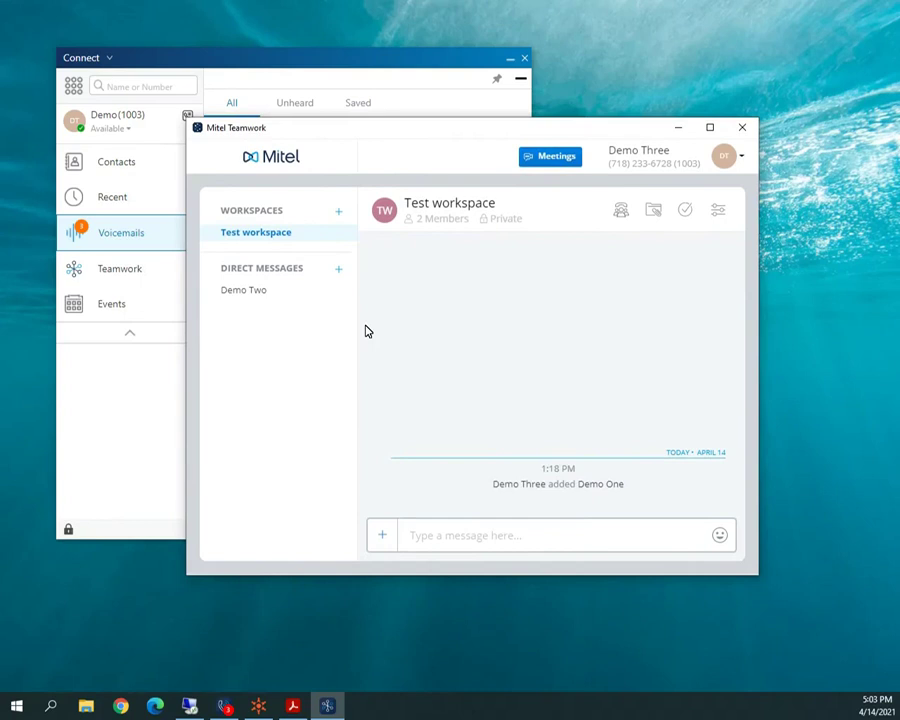
{"action": "left_click", "coordinate": [265, 293]}
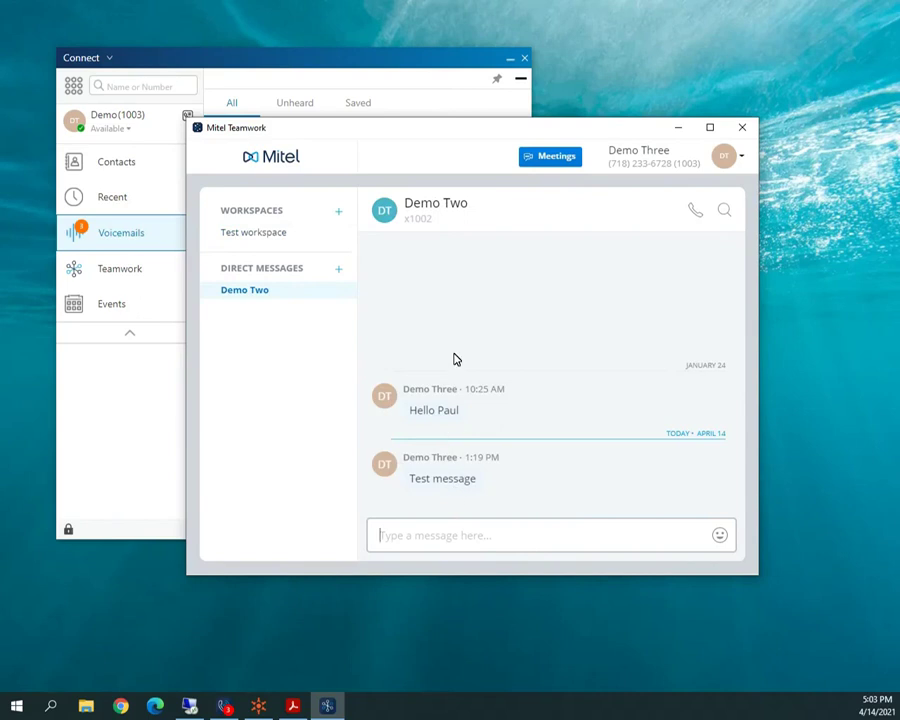
{"action": "left_click", "coordinate": [275, 237]}
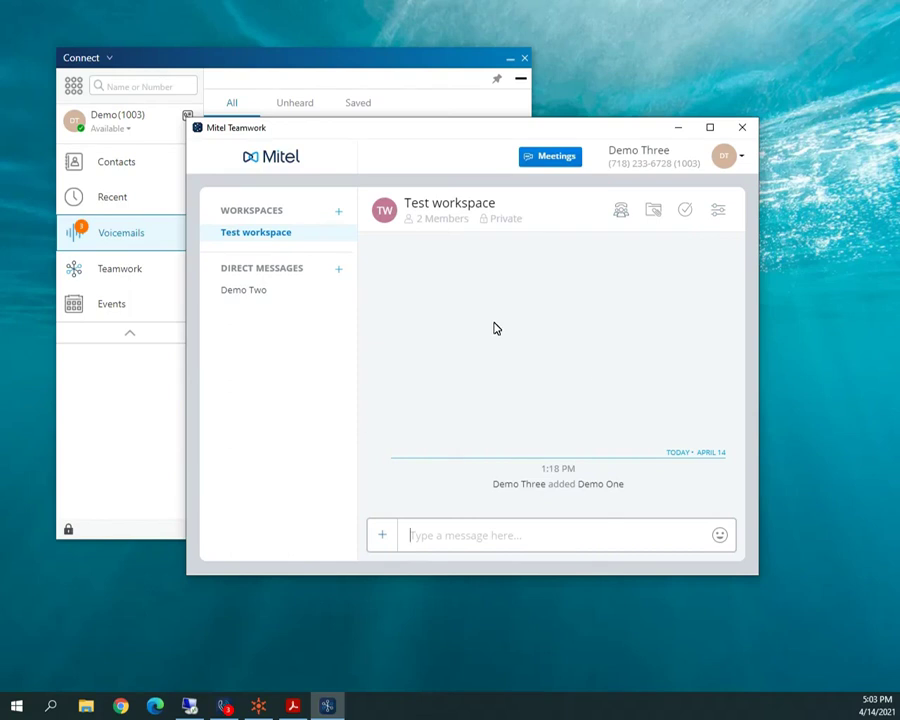
{"action": "left_click", "coordinate": [339, 213]}
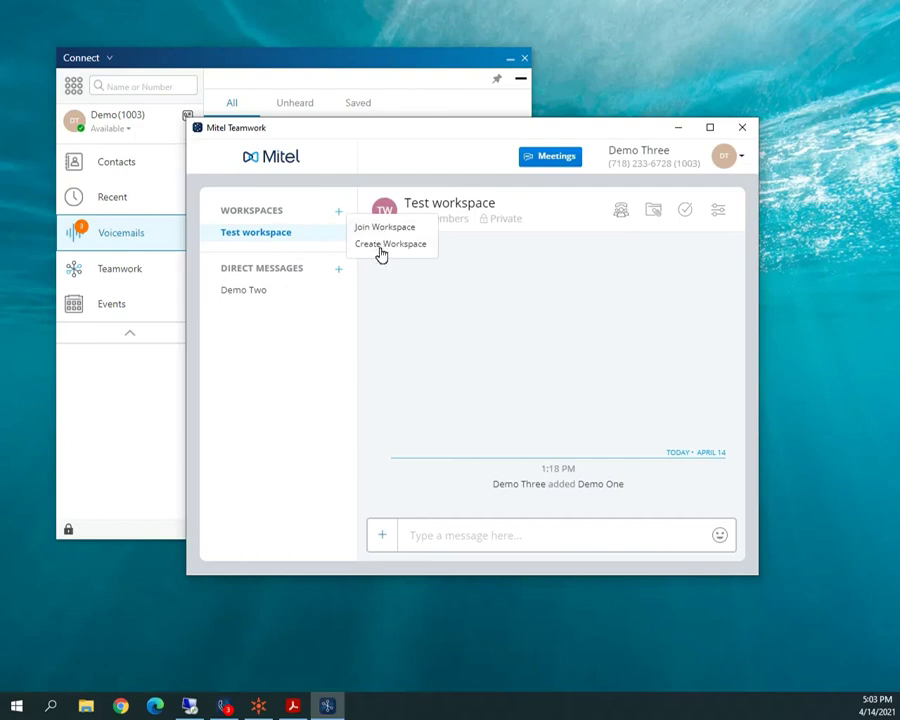
{"action": "left_click", "coordinate": [381, 245]}
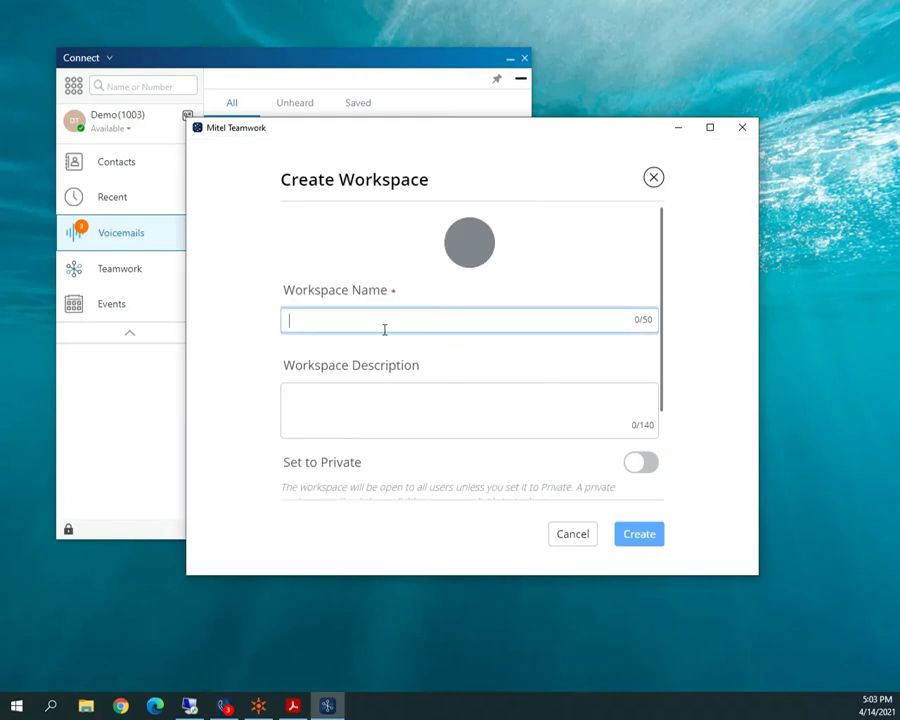
{"action": "left_click_drag", "start_coordinate": [663, 396], "coordinate": [661, 475]}
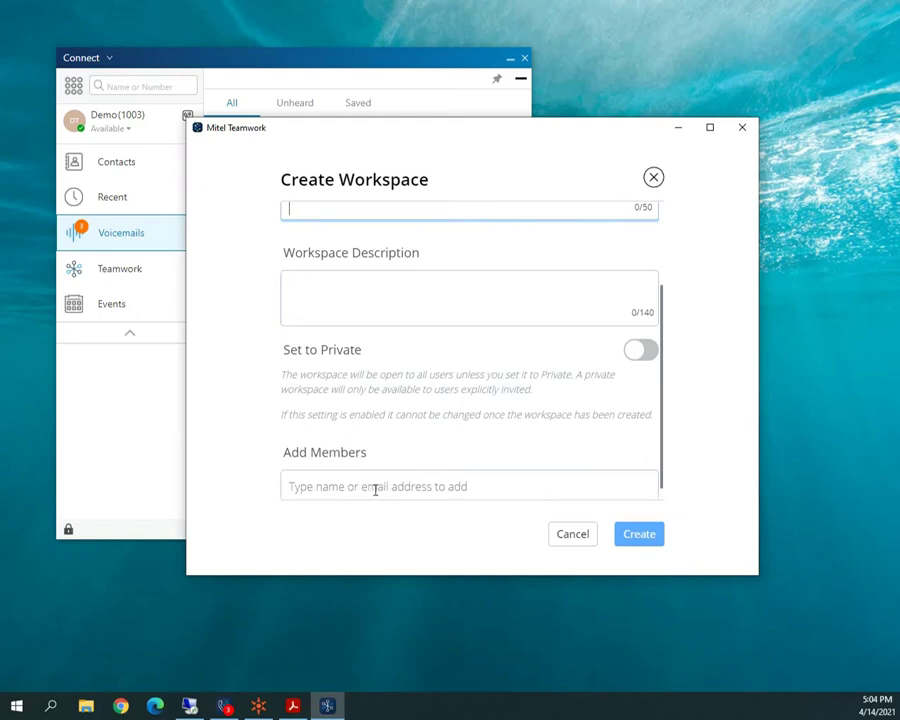
{"action": "left_click", "coordinate": [567, 532]}
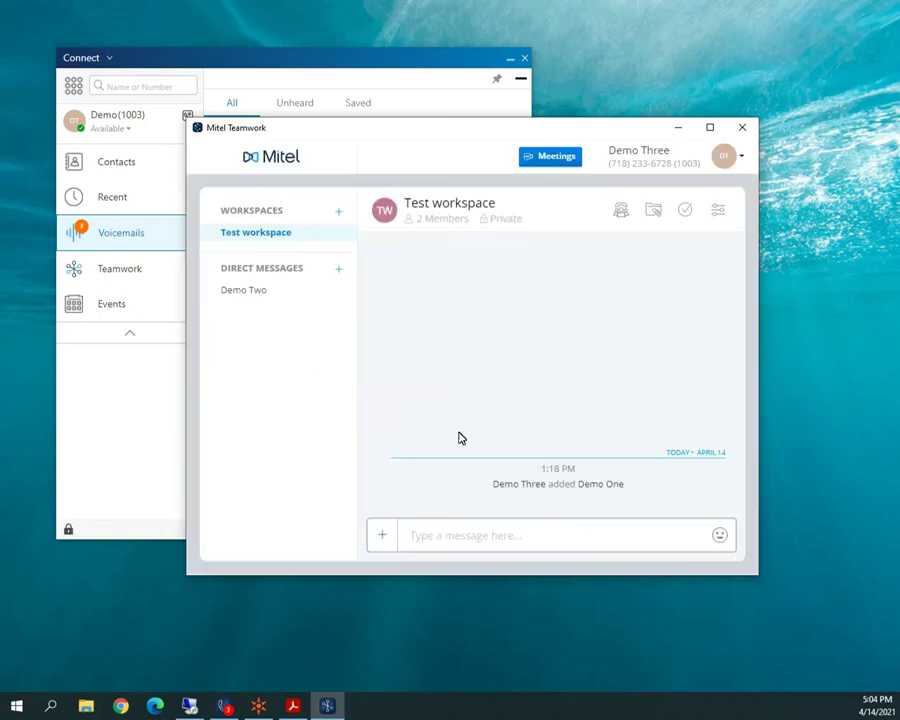
Close Teamwork, confirm Events lists no upcoming events, and collapse Connect to its navigation column.
{"action": "left_click", "coordinate": [742, 127]}
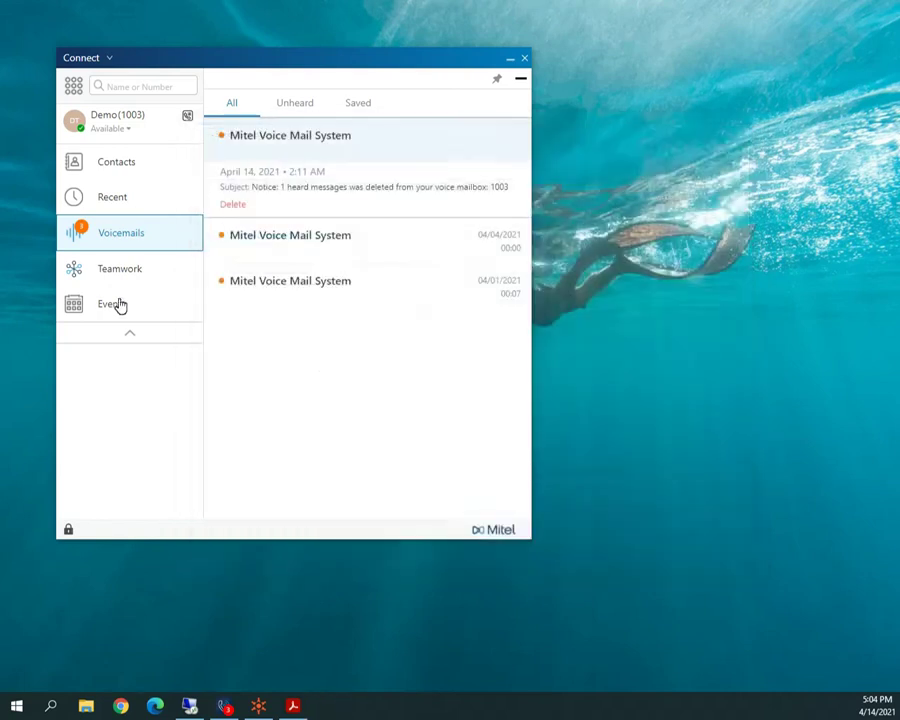
{"action": "left_click", "coordinate": [109, 306]}
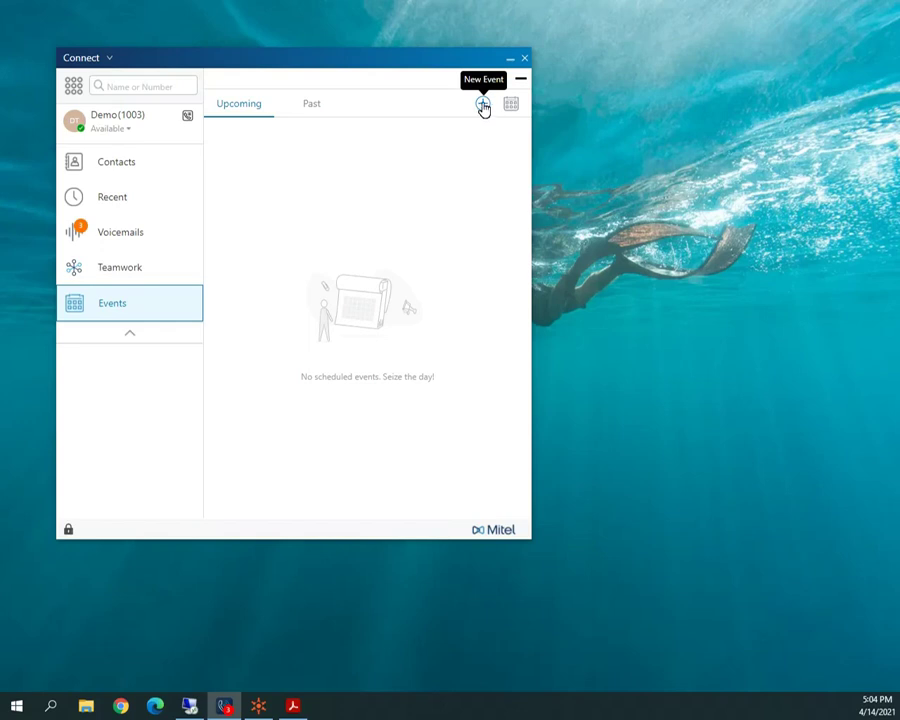
{"action": "left_click", "coordinate": [520, 84]}
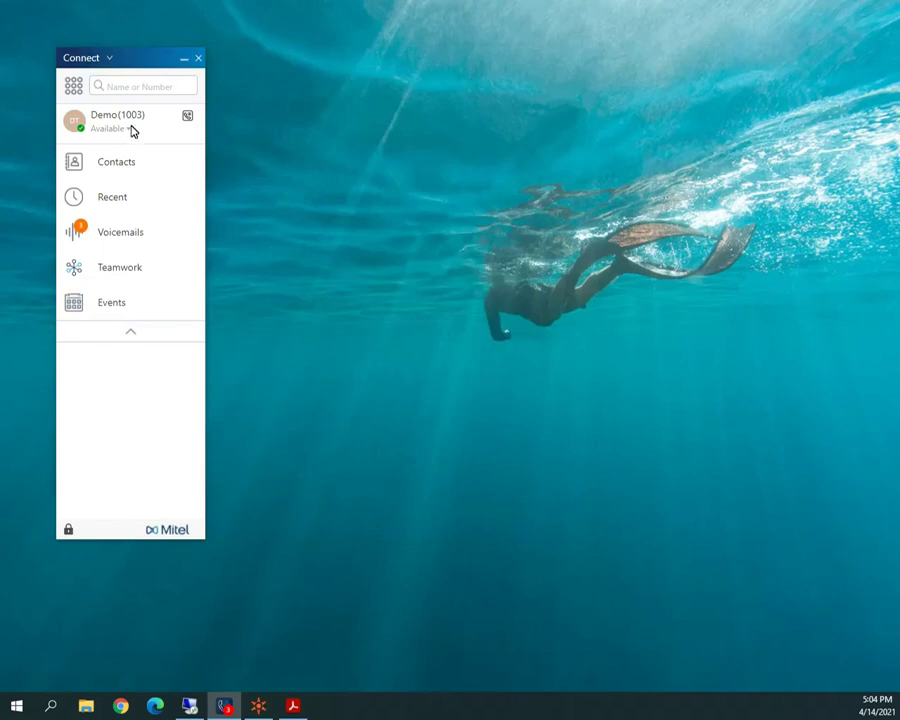
Open Settings... from the Connect title dropdown and move the window lower right.
{"action": "left_click", "coordinate": [109, 60]}
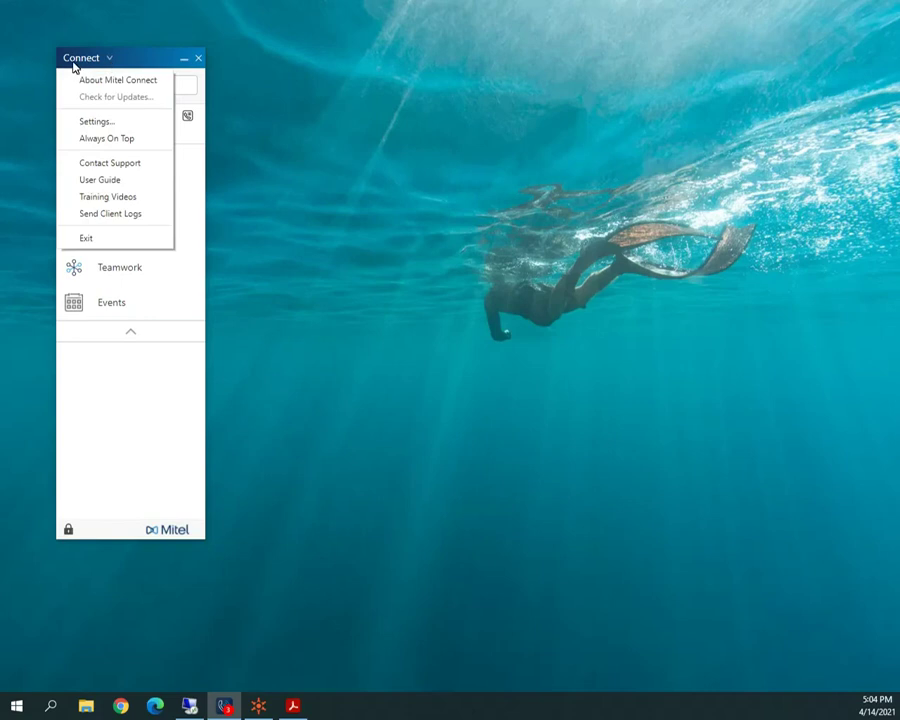
{"action": "left_click", "coordinate": [96, 122]}
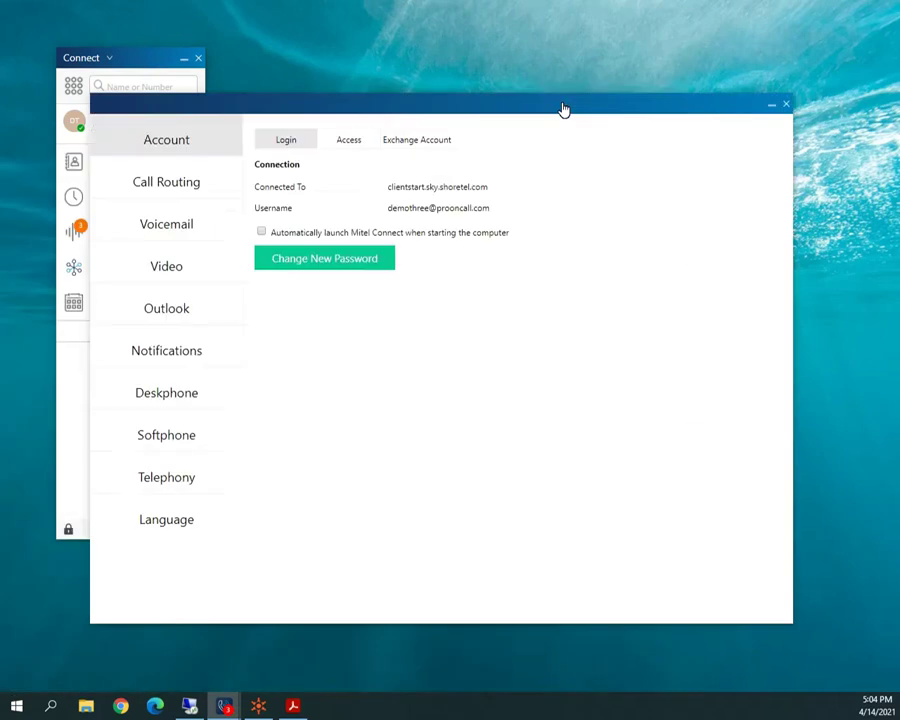
{"action": "left_click_drag", "start_coordinate": [562, 110], "coordinate": [655, 125]}
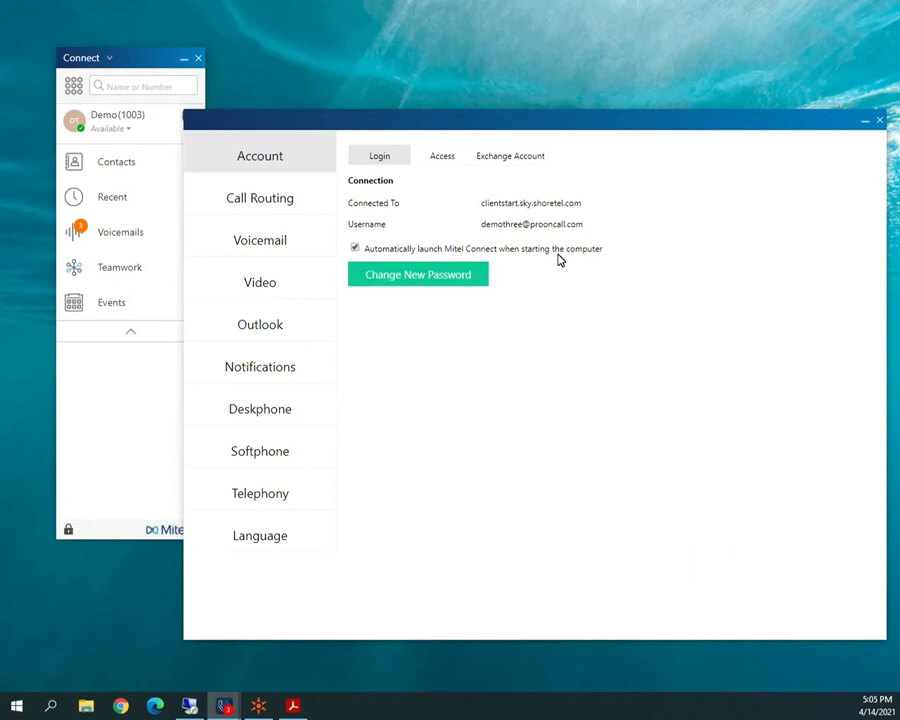
Turn off automatic launch at startup and open Call Routing's mobile client setup.
{"action": "left_click", "coordinate": [356, 249]}
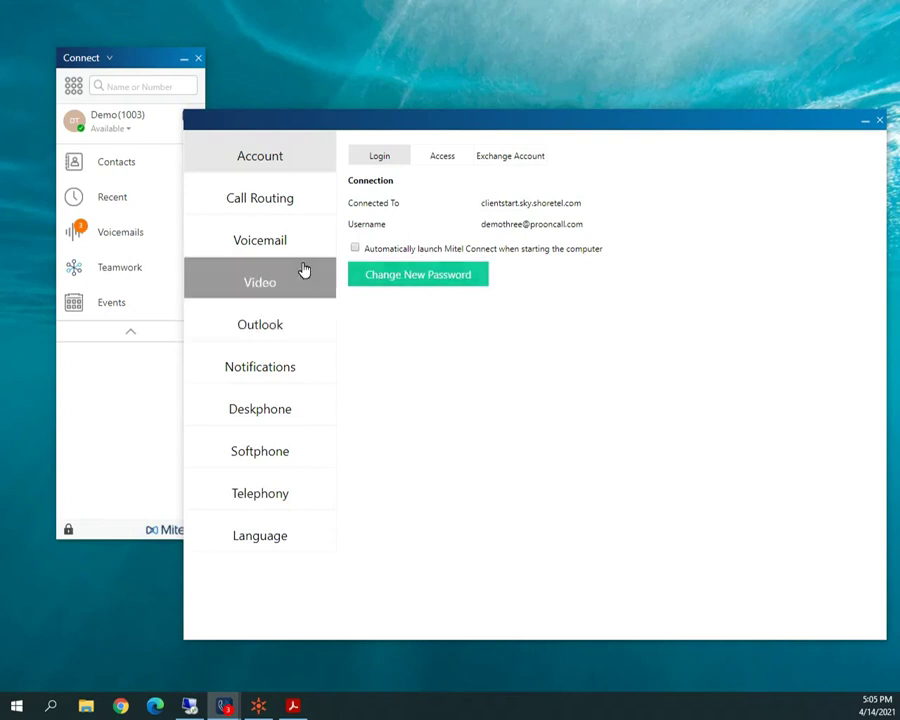
{"action": "left_click", "coordinate": [290, 205]}
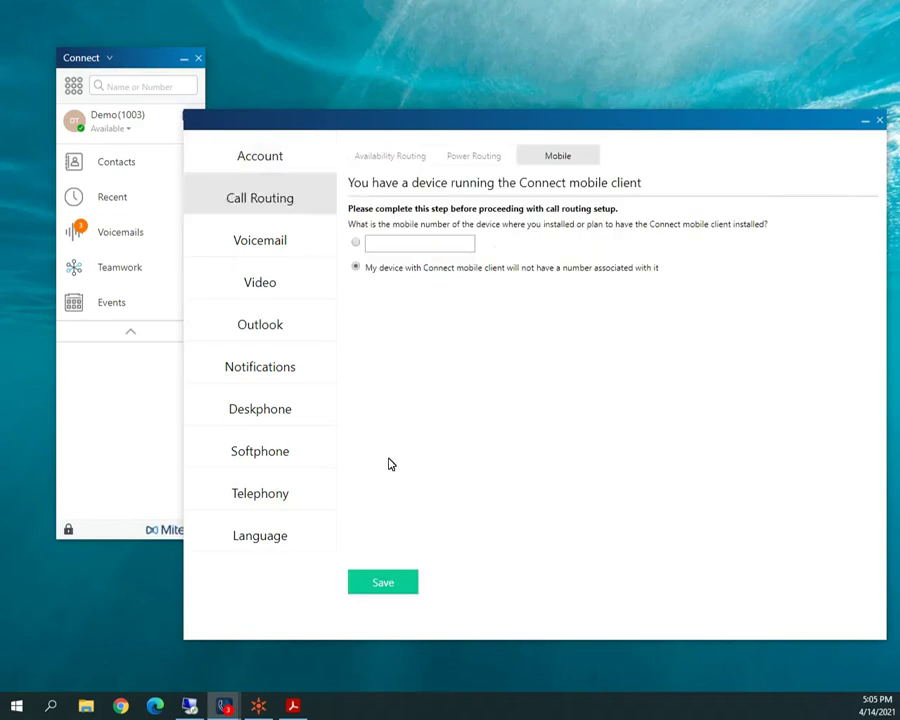
Save the no-number mobile client choice and view the Availability Routing rules.
{"action": "left_click", "coordinate": [383, 586]}
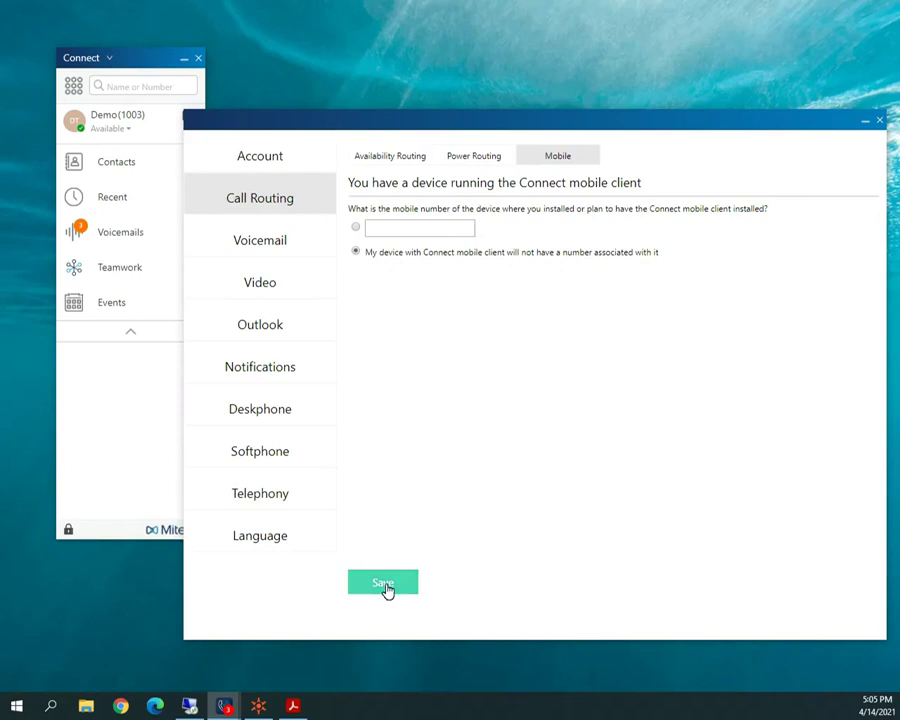
{"action": "left_click", "coordinate": [407, 166]}
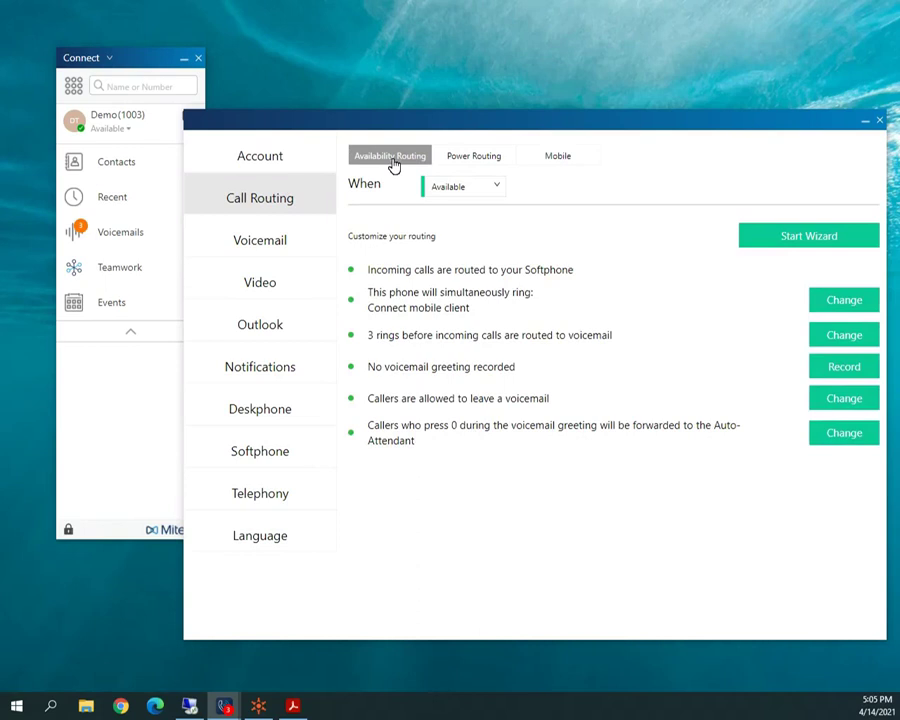
Keep the Available mode and current presence status, then record an Available voicemail greeting.
{"action": "left_click", "coordinate": [491, 190]}
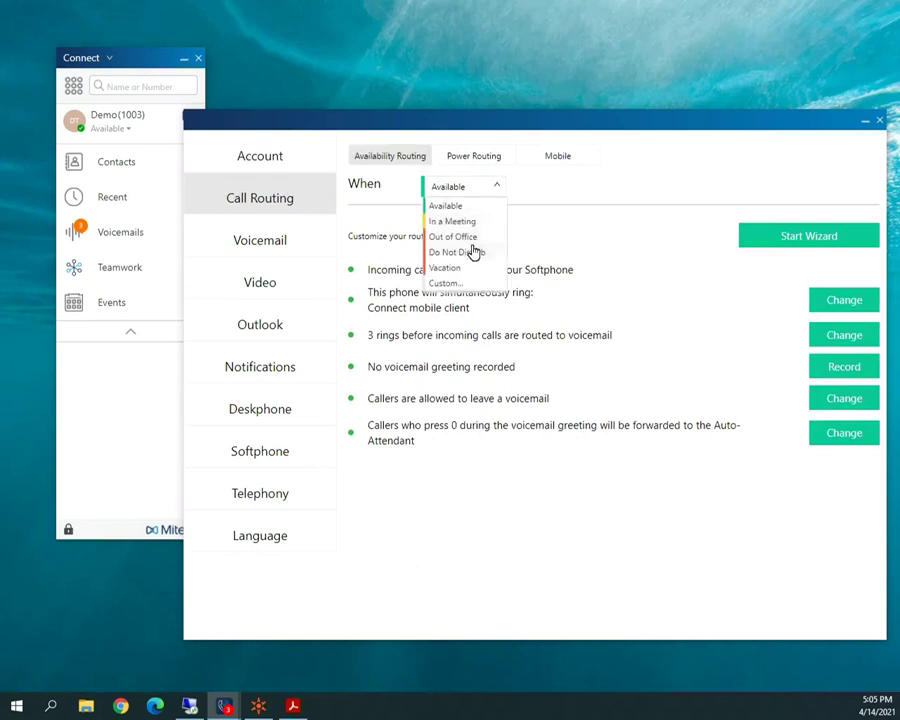
{"action": "left_click", "coordinate": [528, 232]}
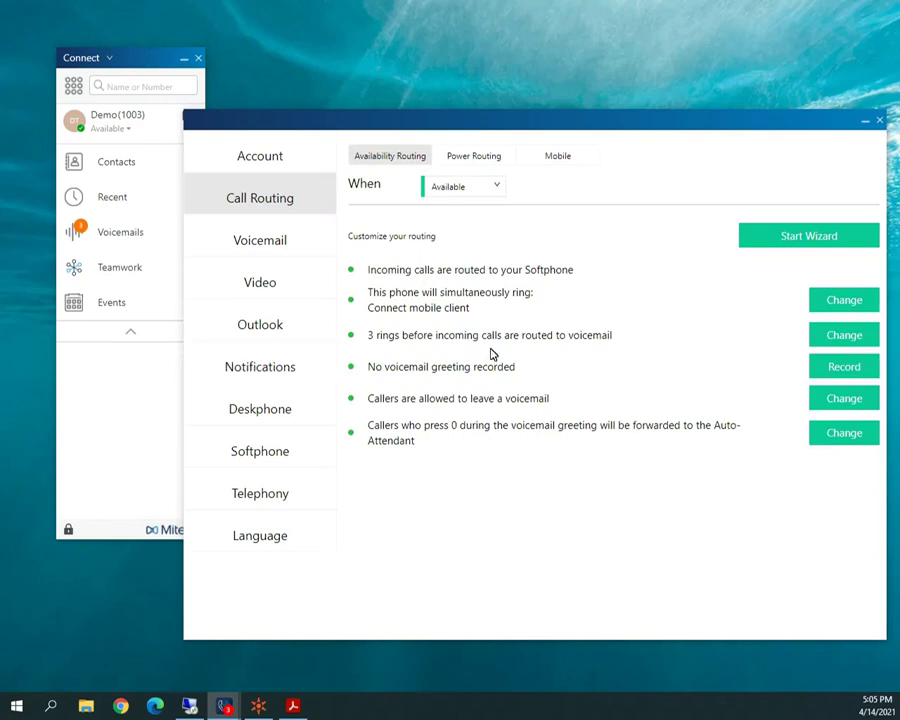
{"action": "left_click", "coordinate": [126, 136]}
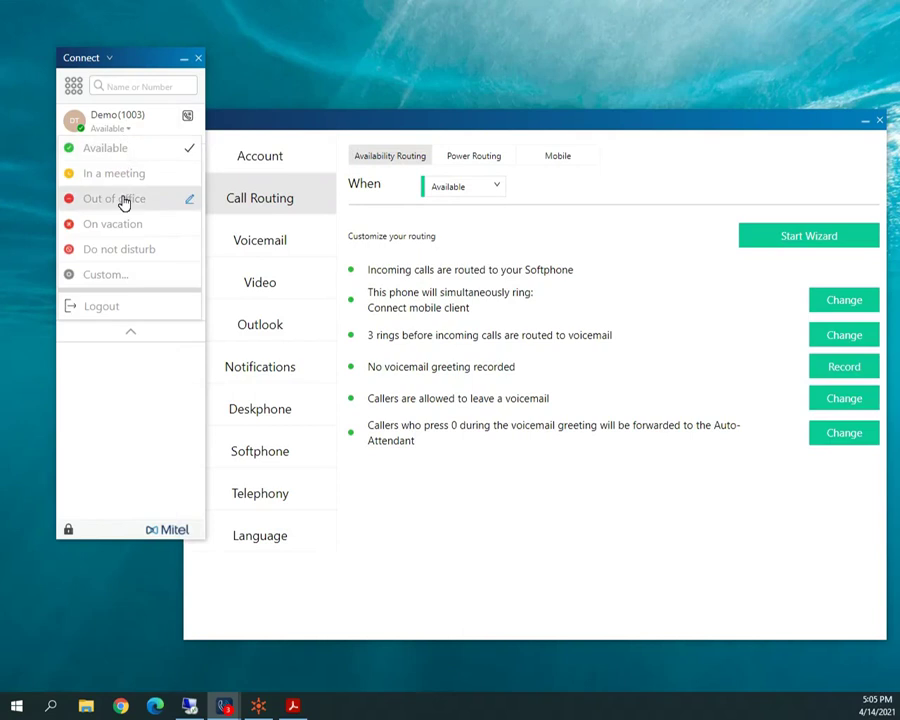
{"action": "left_click", "coordinate": [124, 142]}
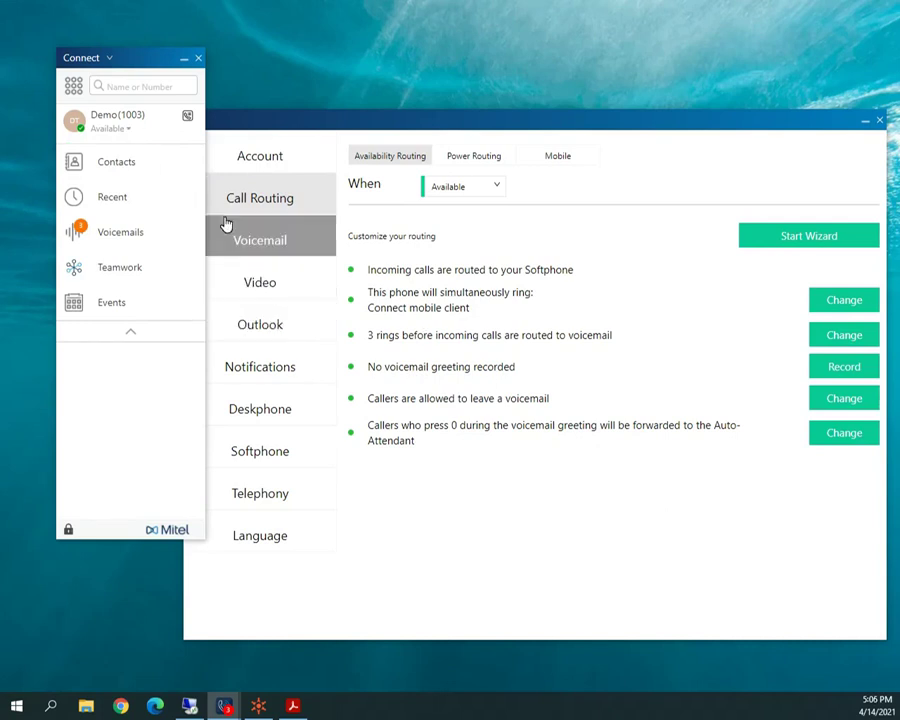
{"action": "left_click", "coordinate": [840, 368]}
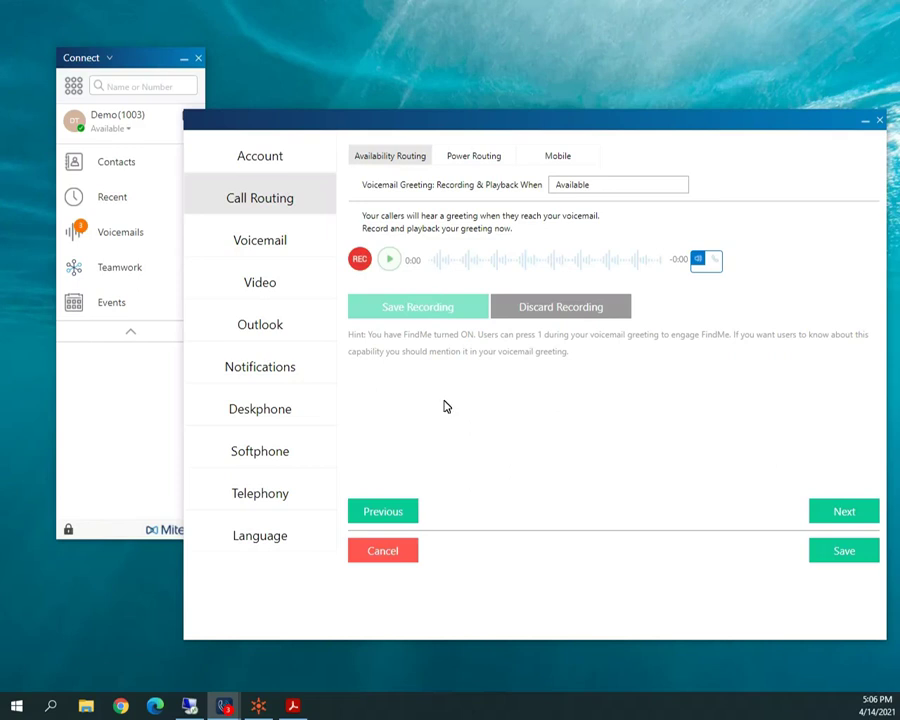
Cancel the greeting recording, returning to the Available routing summary with no greeting.
{"action": "left_click", "coordinate": [402, 550]}
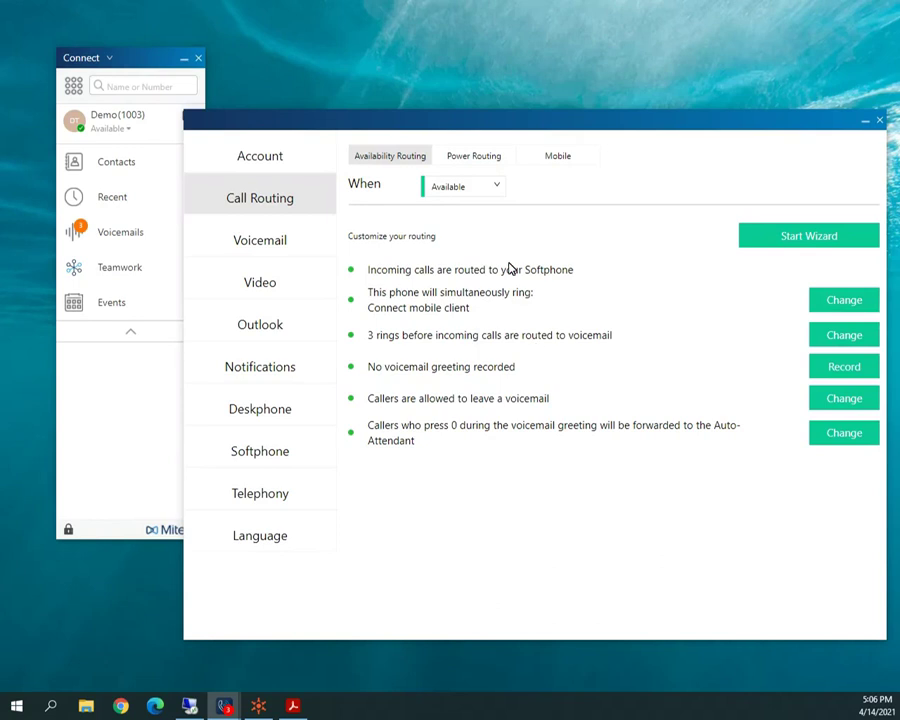
Preview the routing rules for In a Meeting, then for Vacation.
{"action": "left_click", "coordinate": [494, 190]}
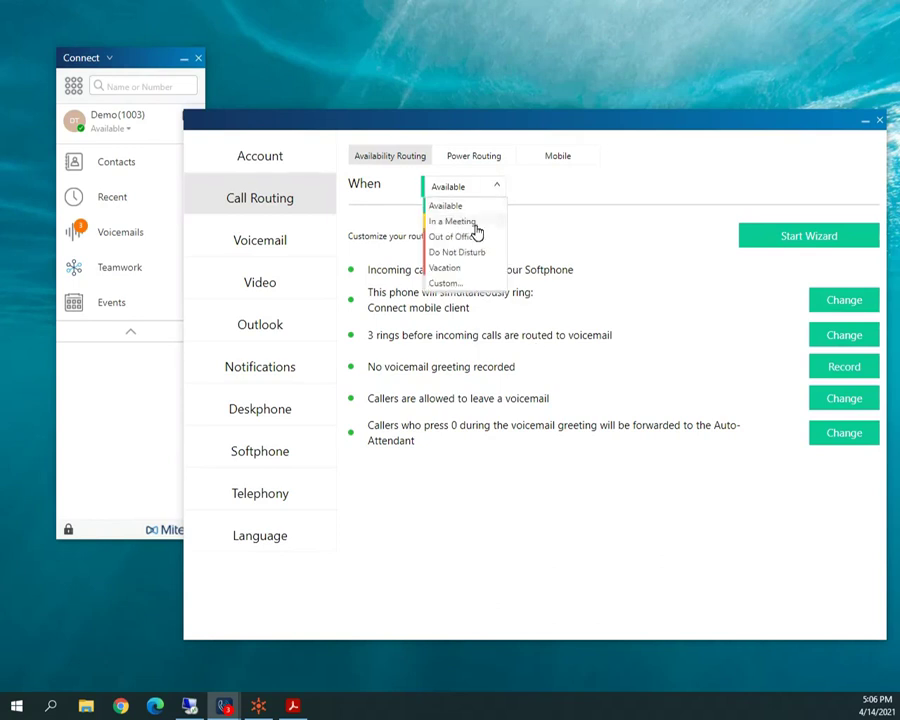
{"action": "left_click", "coordinate": [470, 221]}
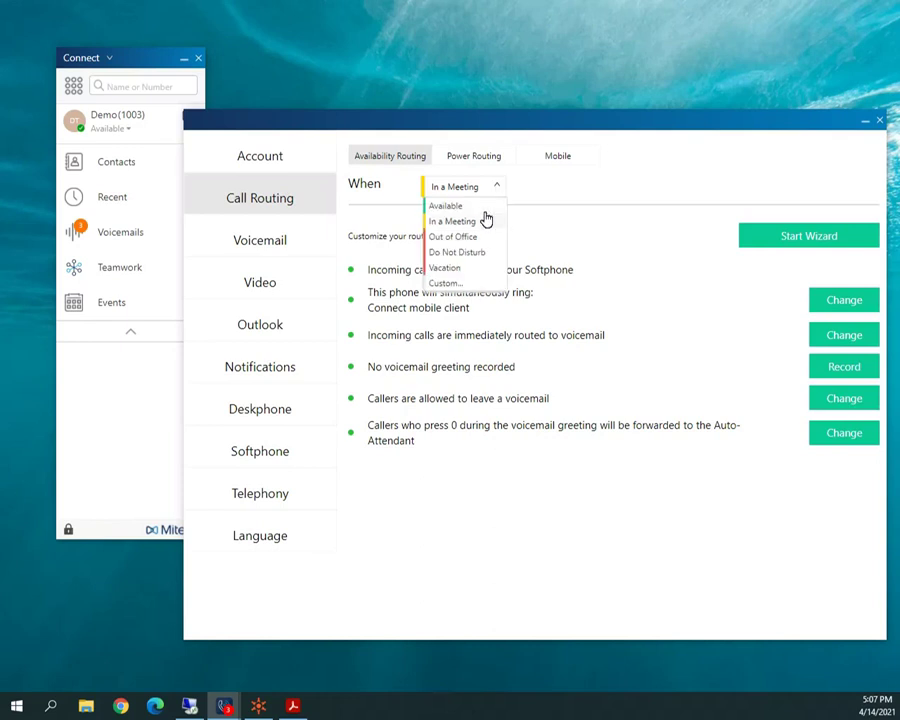
{"action": "left_click", "coordinate": [463, 272]}
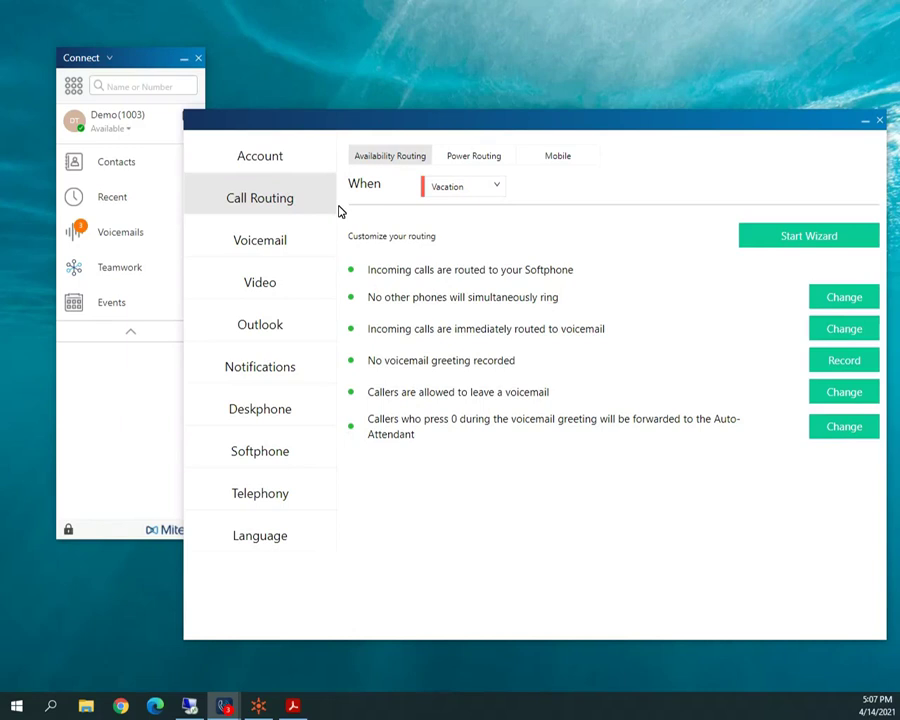
{"action": "left_click", "coordinate": [495, 190]}
{"action": "left_click", "coordinate": [495, 190]}
Set presence to On vacation, restore Available, and open the Voicemail Playback settings.
{"action": "left_click", "coordinate": [120, 129]}
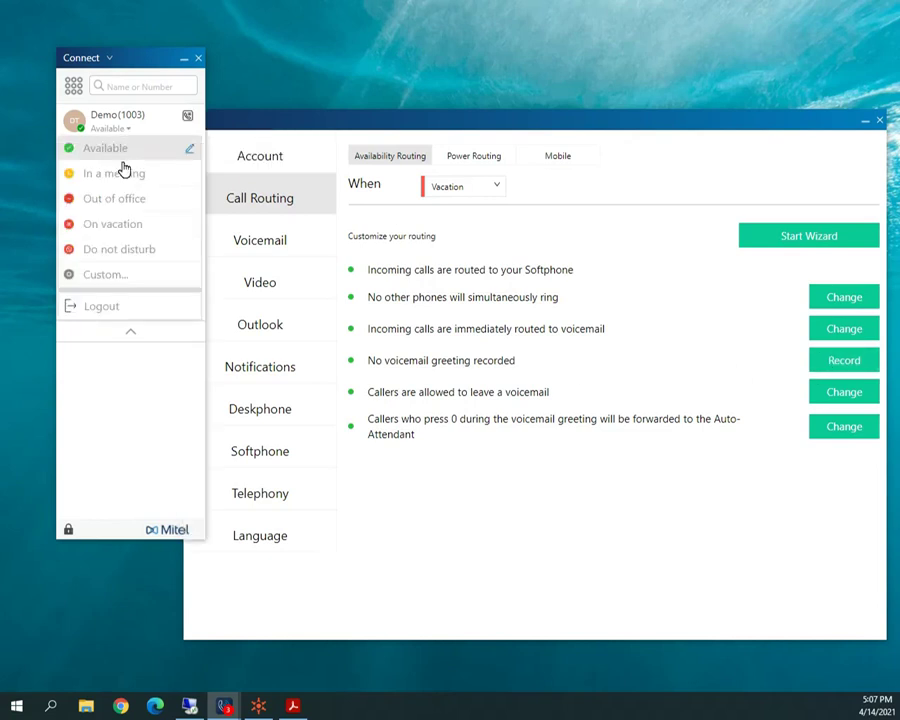
{"action": "left_click", "coordinate": [129, 229]}
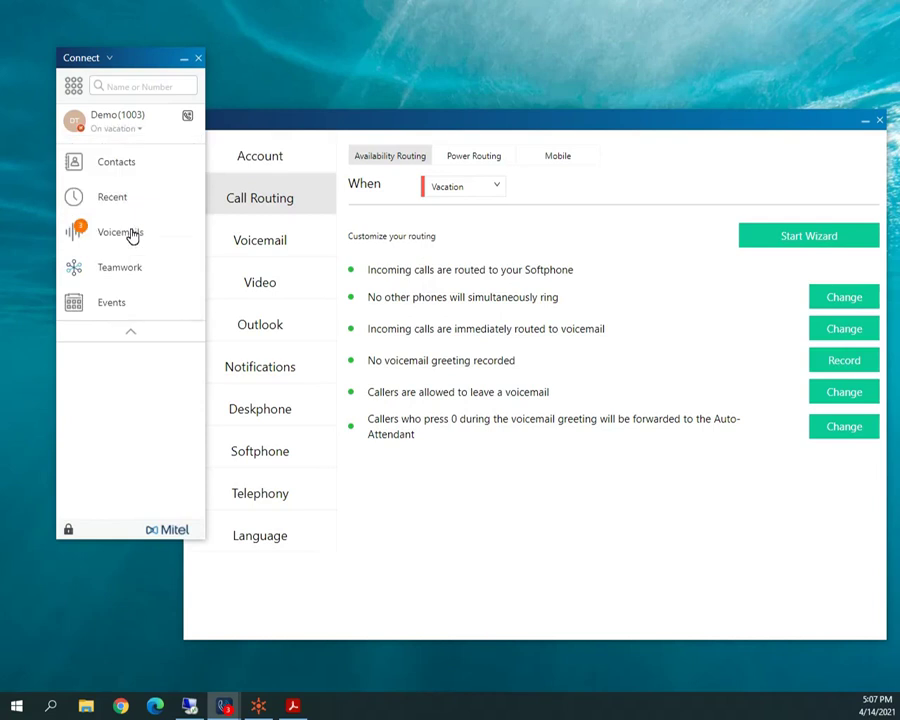
{"action": "left_click", "coordinate": [130, 131]}
{"action": "left_click", "coordinate": [152, 199]}
{"action": "left_click", "coordinate": [490, 188]}
{"action": "left_click", "coordinate": [480, 203]}
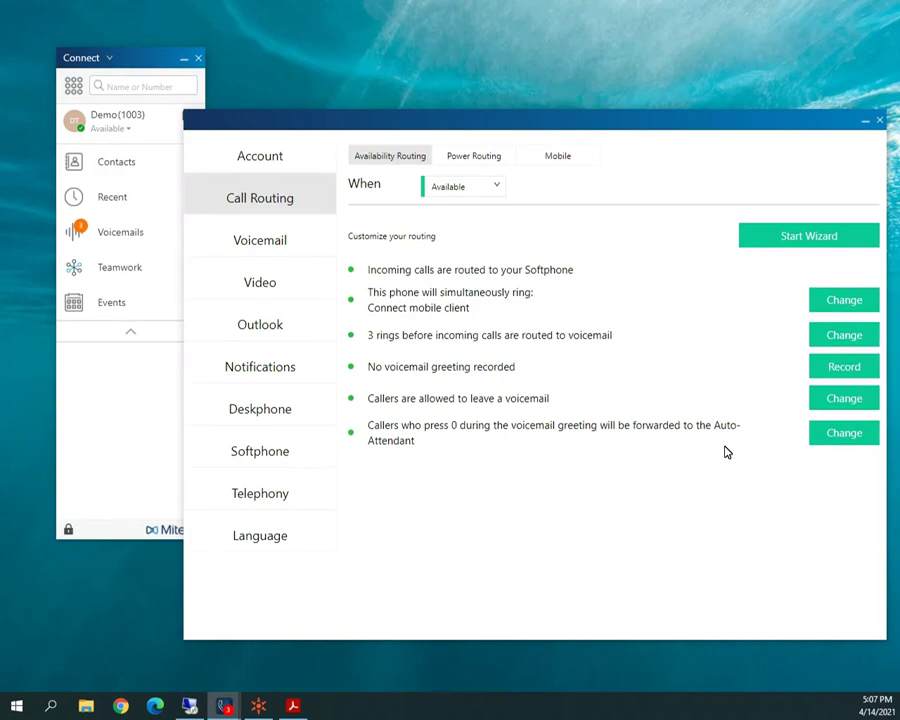
{"action": "left_click", "coordinate": [245, 249]}
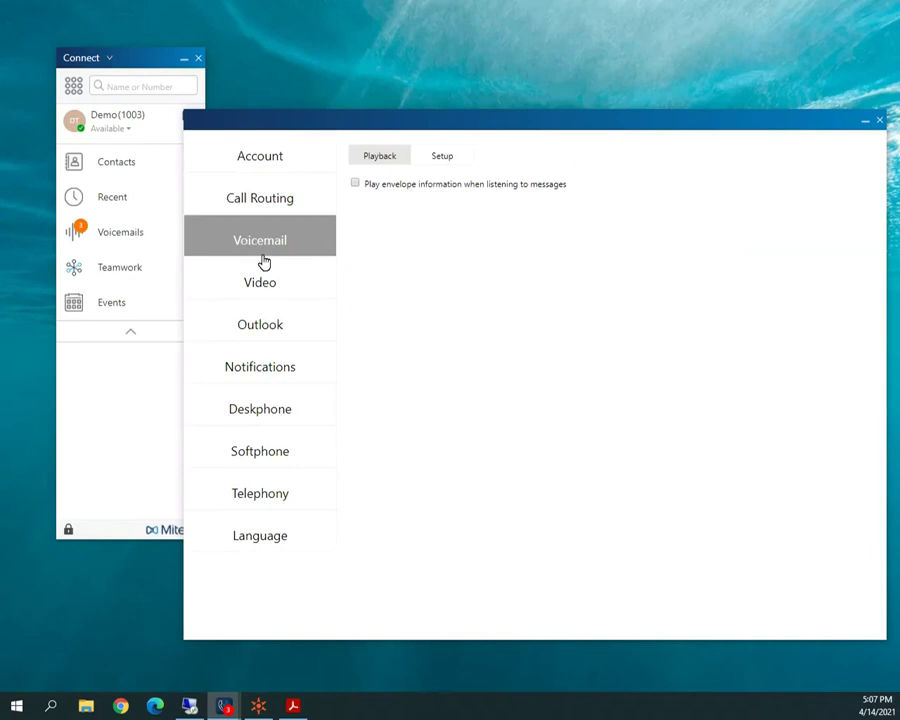
Review the voicemail password and name-recording Setup options, then open the Outlook settings.
{"action": "left_click", "coordinate": [445, 158]}
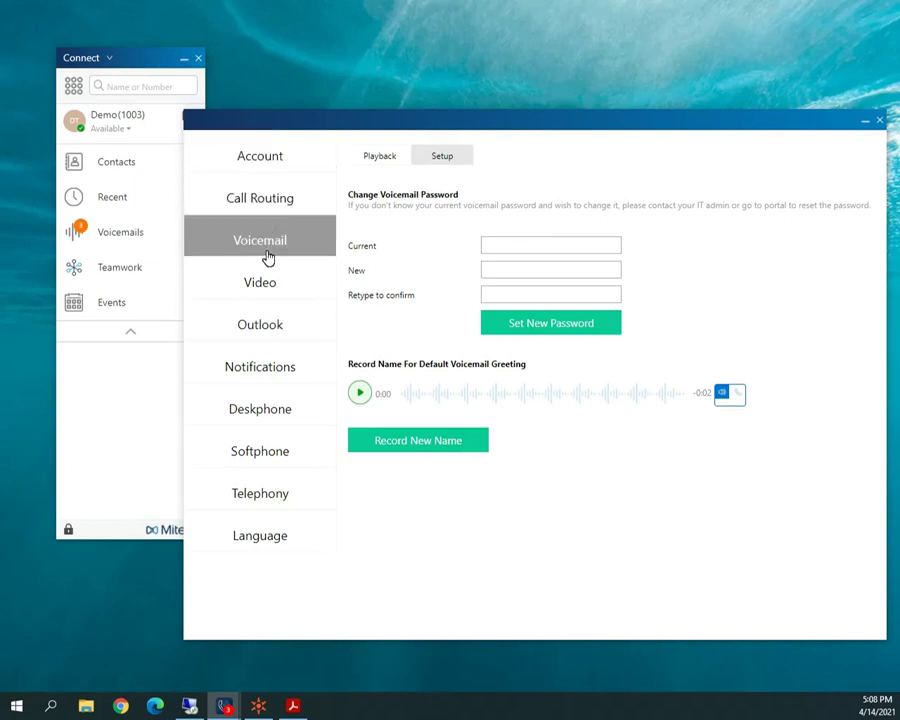
{"action": "left_click", "coordinate": [262, 333]}
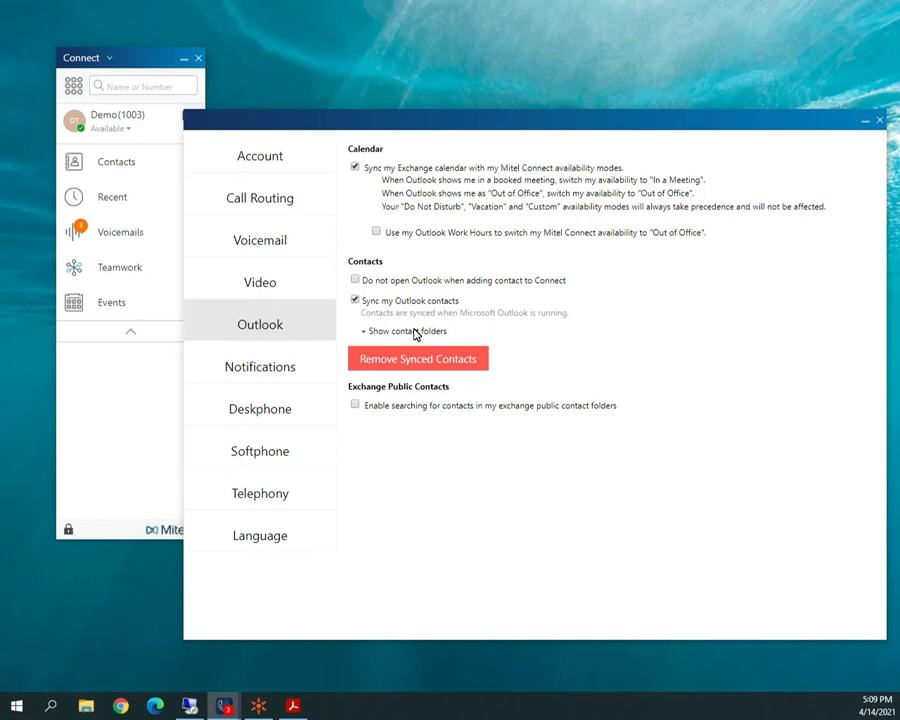
Review the Notifications, Sounds and Popup options, then close the Settings window.
{"action": "left_click", "coordinate": [275, 372]}
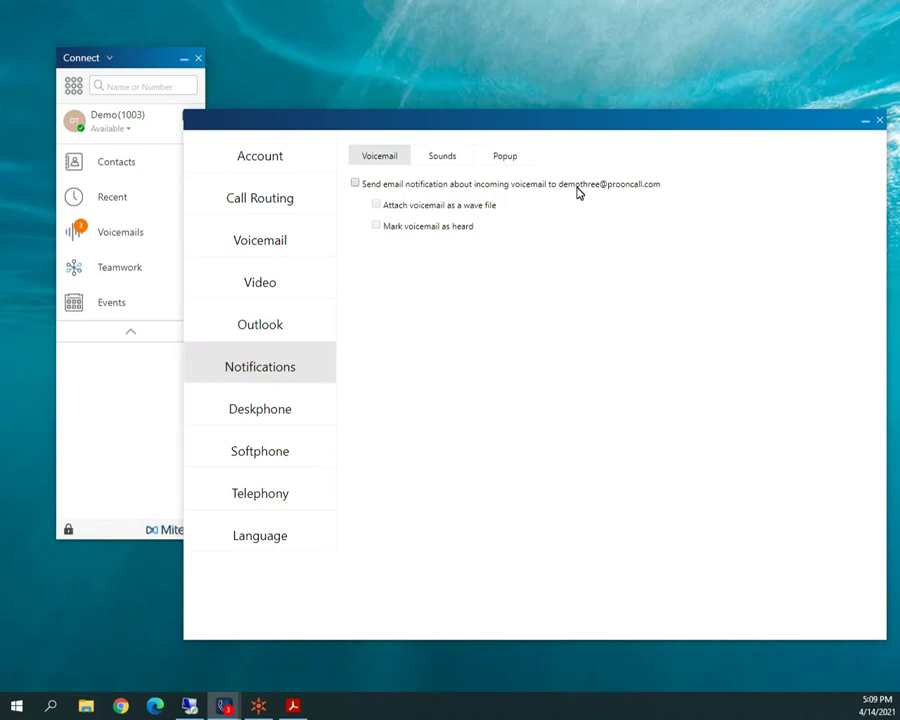
{"action": "left_click", "coordinate": [446, 161]}
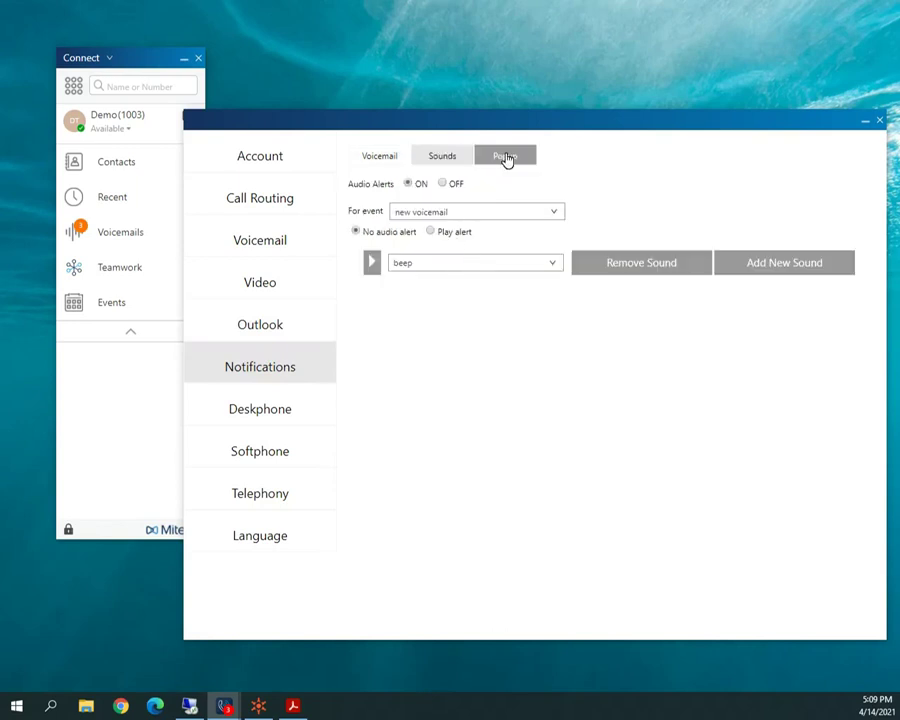
{"action": "left_click", "coordinate": [507, 158]}
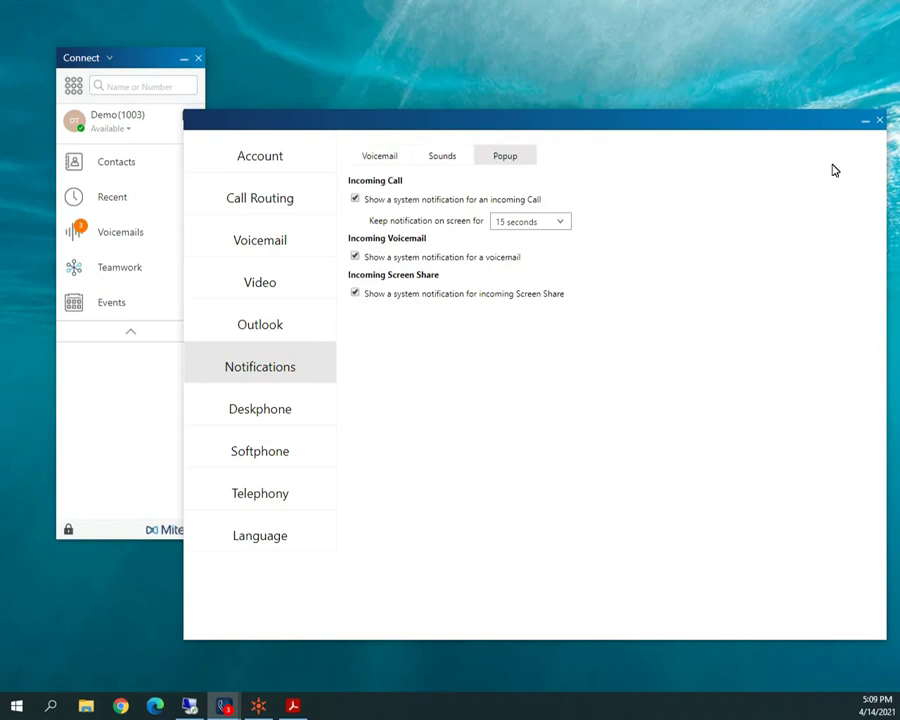
{"action": "left_click", "coordinate": [881, 121]}
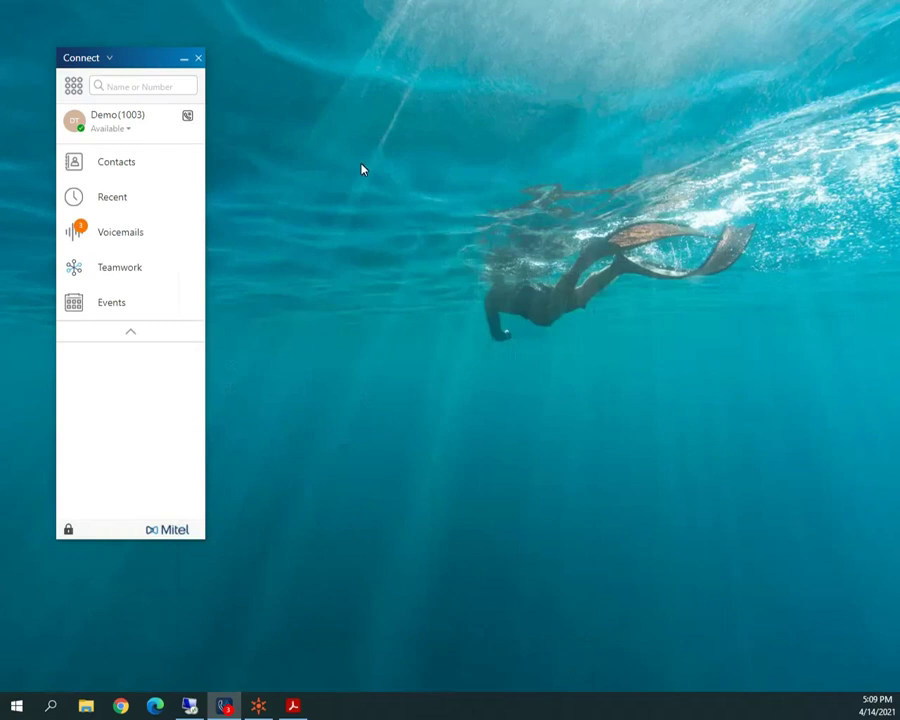
{"action": "left_click", "coordinate": [105, 60]}
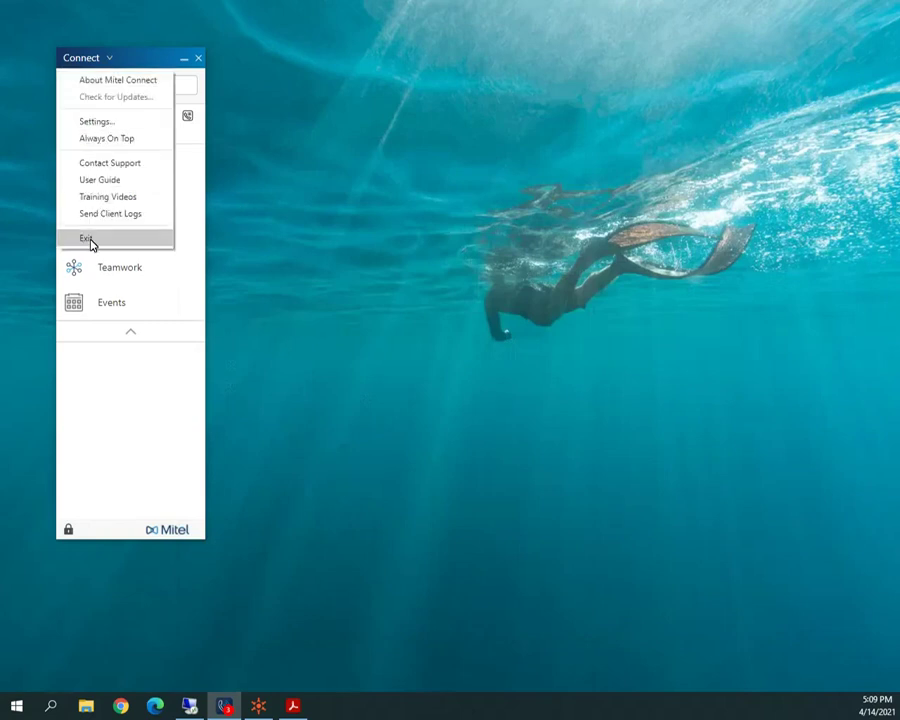
{"action": "left_click", "coordinate": [185, 63]}
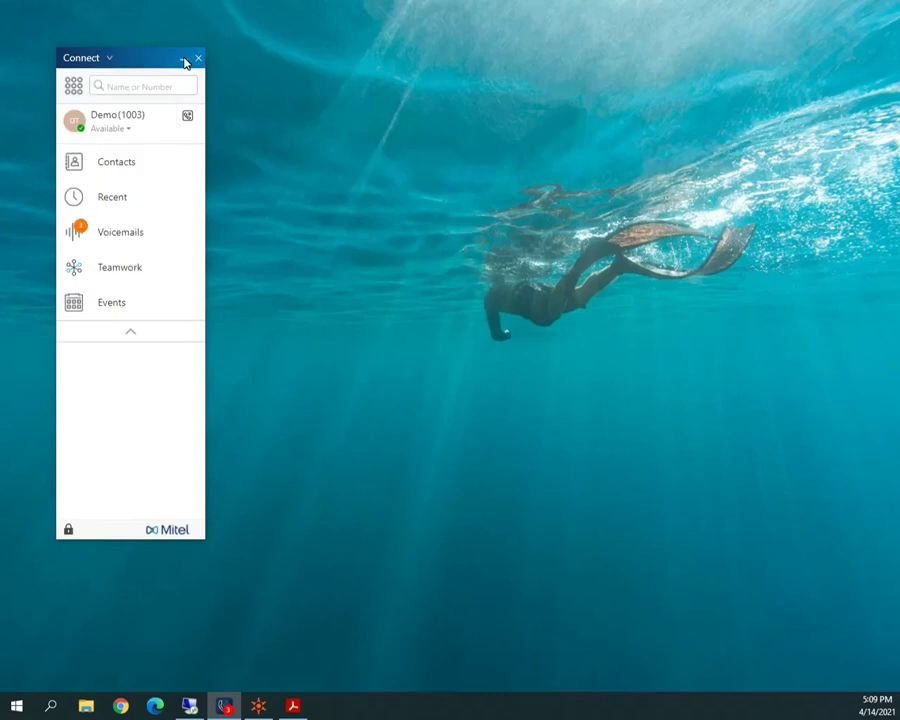